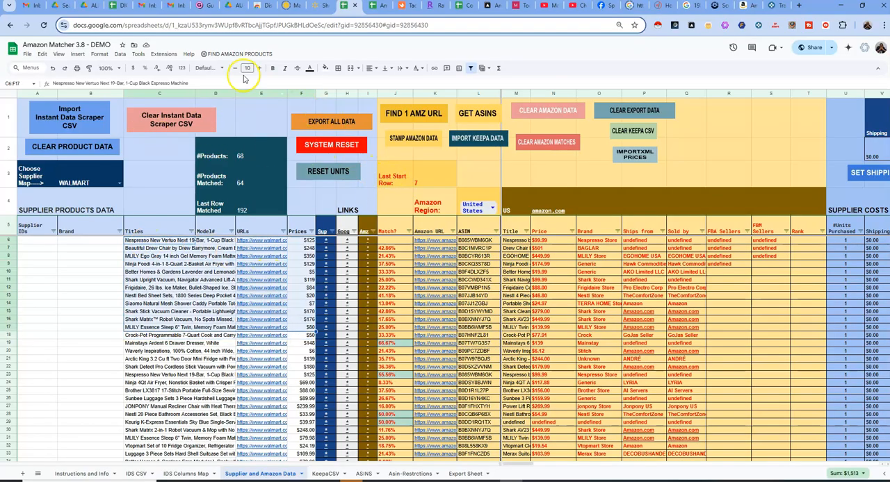
View the commands offered under FIND AMAZON PRODUCTS and select the first product's ASIN cell
left_click(229, 54)
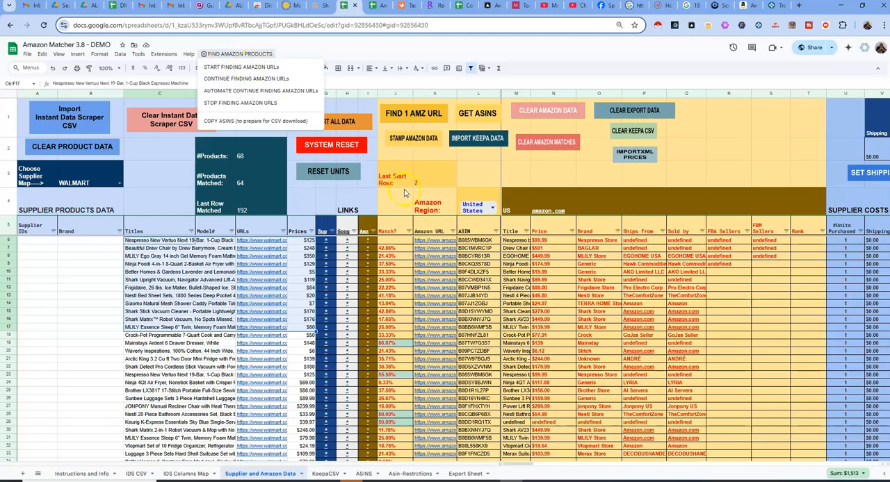
left_click(482, 241)
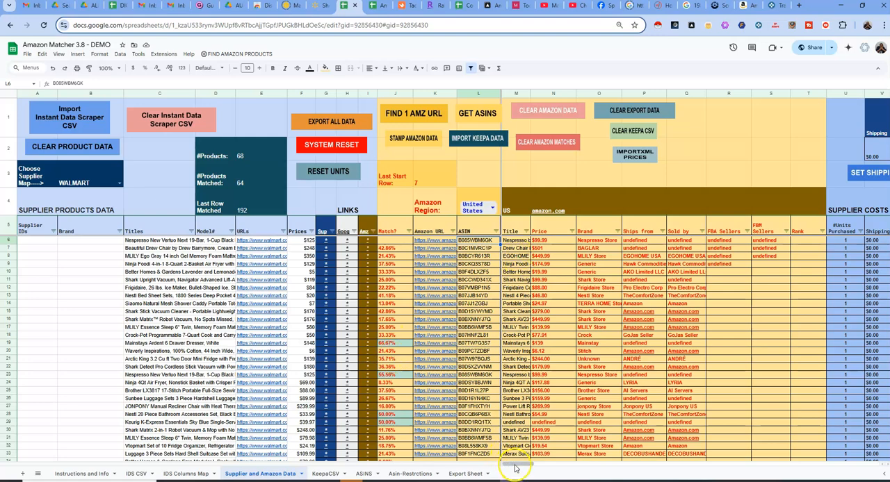
Look through the ASIN rows and widen the Amazon Title column to show more of each product title
left_click_drag(517, 465, 516, 465)
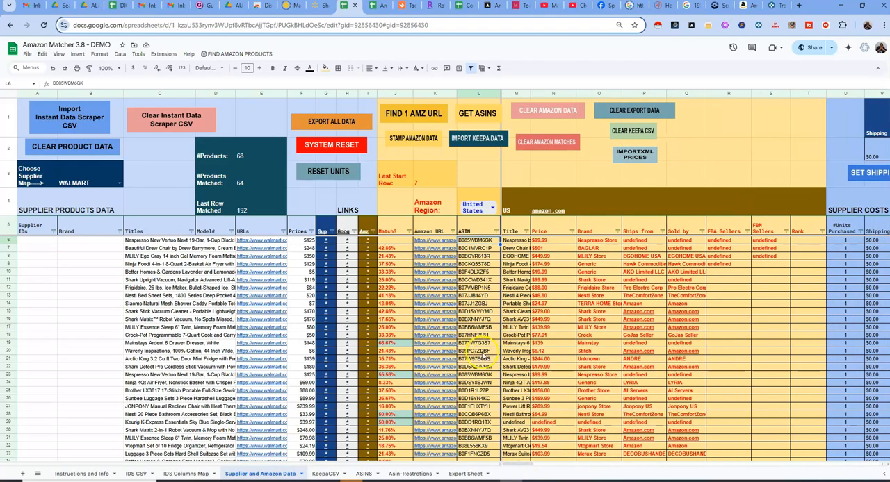
scroll(485, 351, "down", 2)
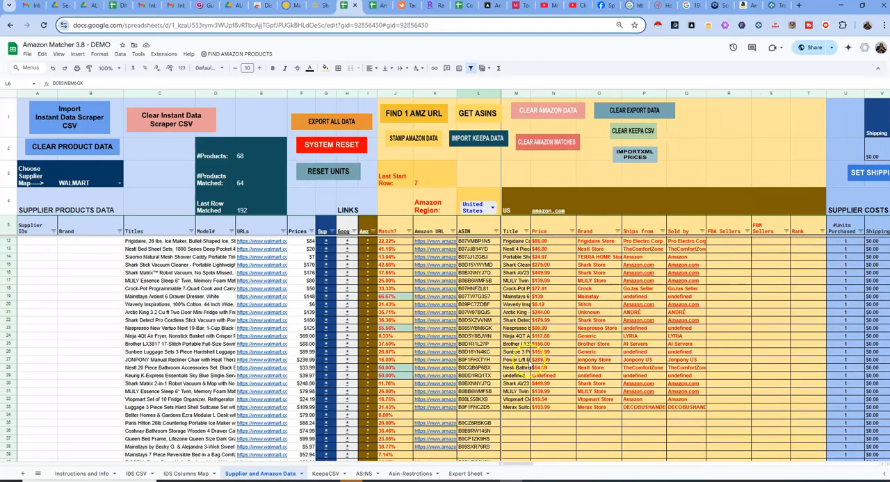
scroll(532, 365, "up", 2)
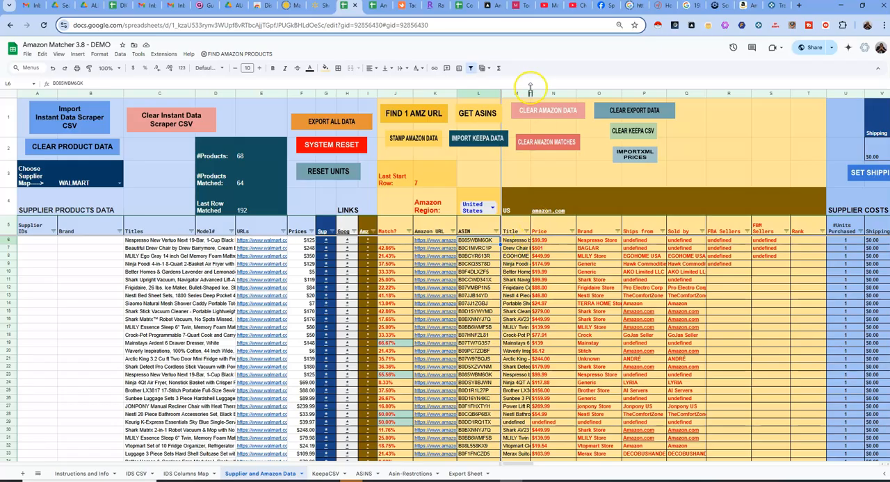
left_click_drag(530, 93, 558, 93)
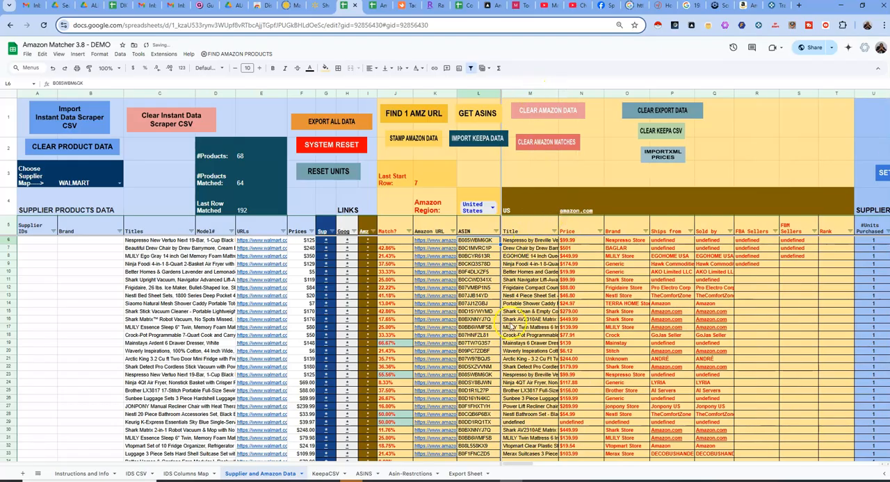
Switch to Automa to view the Amazon ASIN data scraper workflow, and return to the Amazon Matcher spreadsheet
left_click(527, 481)
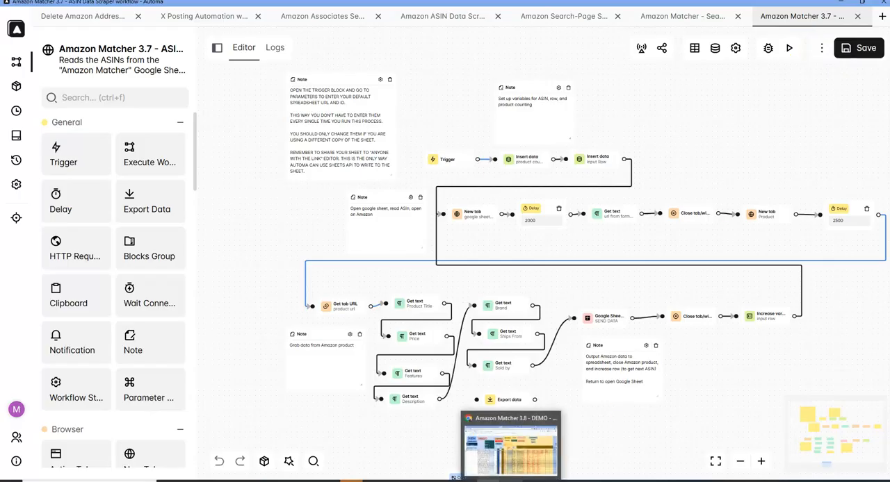
left_click(518, 444)
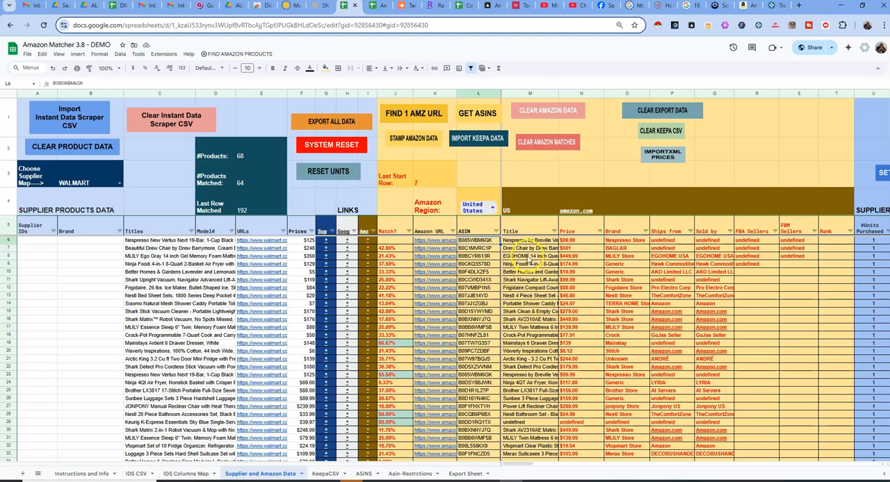
Switch to the Walmart home deals page and look over the listed products
left_click(314, 6)
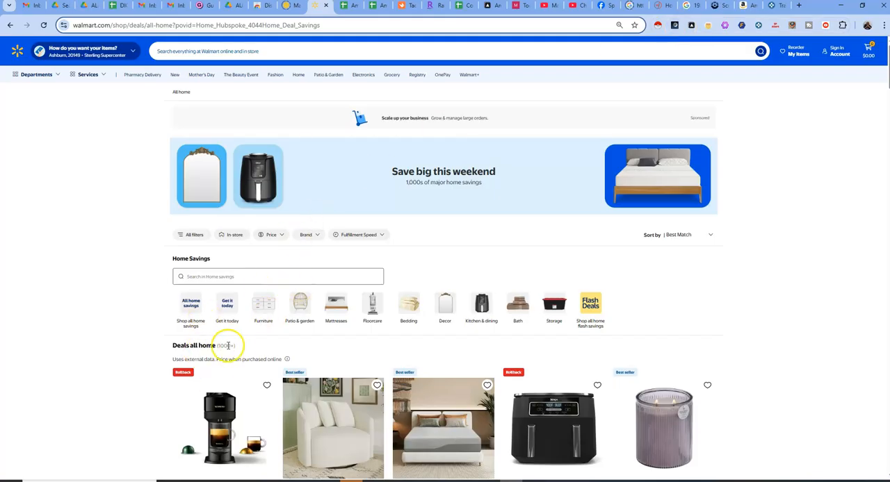
scroll(287, 238, "down", 3)
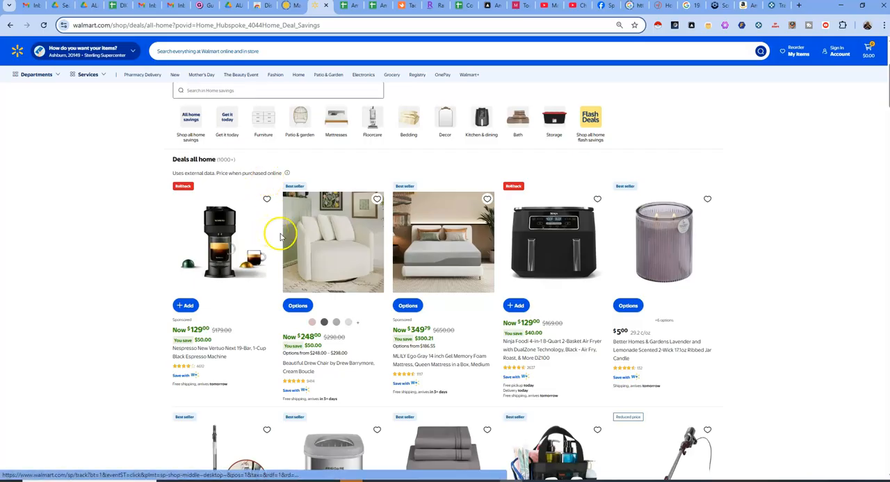
scroll(278, 233, "up", 2)
Inspect the scraped Walmart rows and price columns in Instant Data Scraper, and go back to the Amazon Matcher spreadsheet
left_click(521, 481)
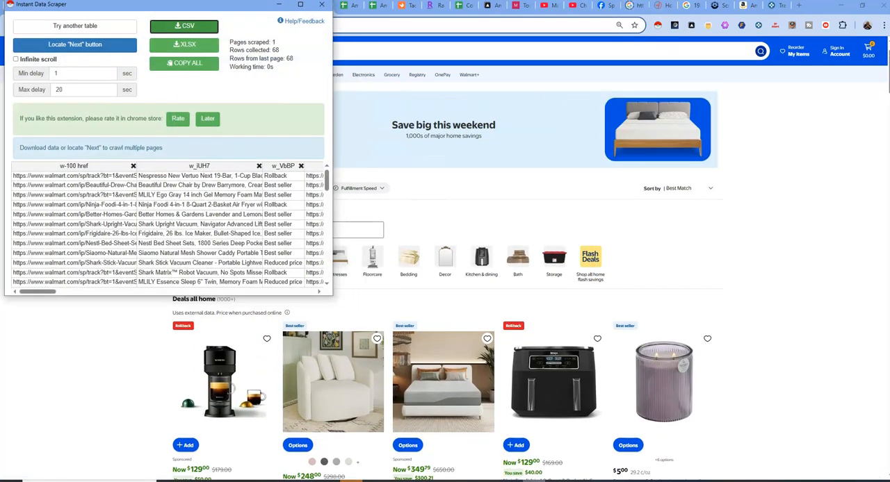
scroll(289, 228, "down", 5)
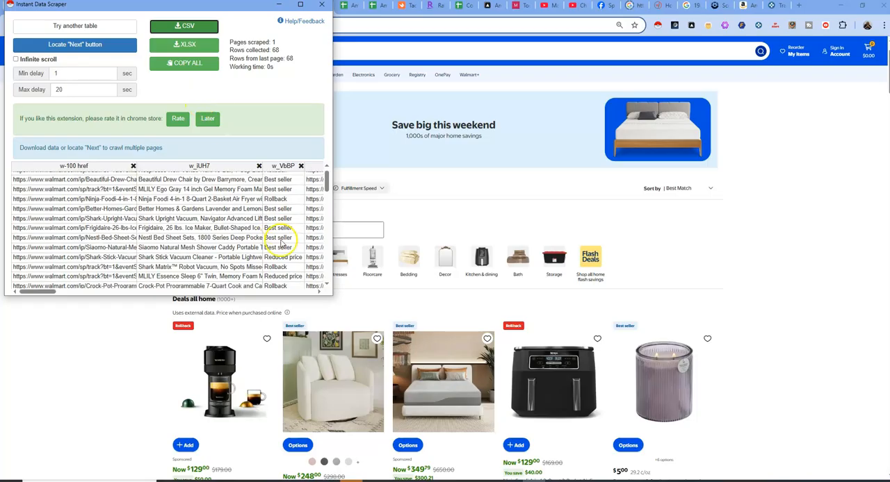
left_click_drag(42, 292, 95, 322)
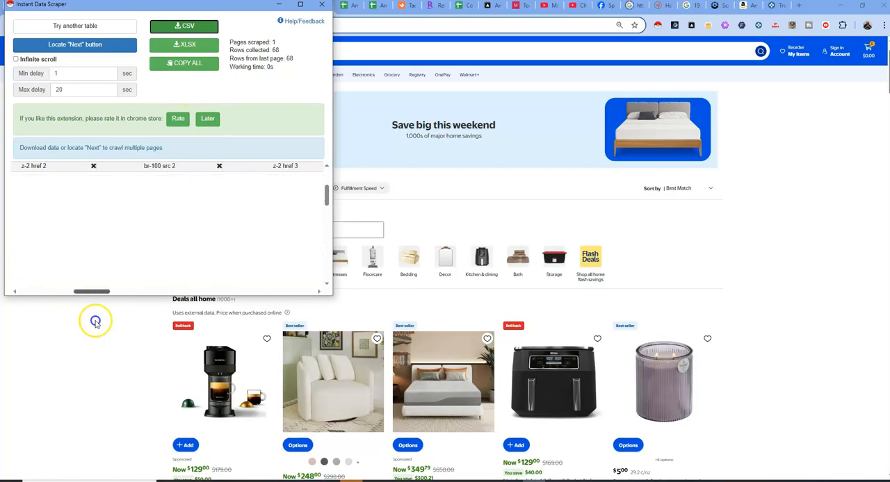
left_click(278, 5)
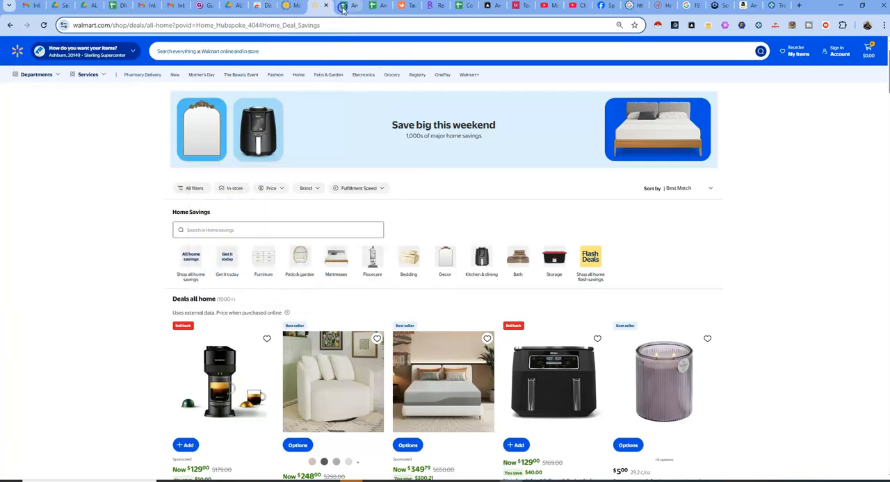
left_click(344, 7)
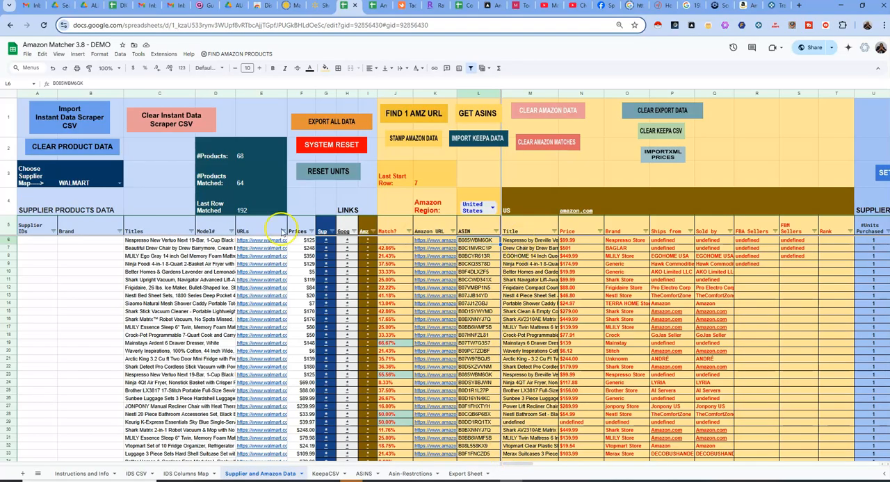
Remove the filter from header row 5 and create it again on the same row
left_click(28, 228)
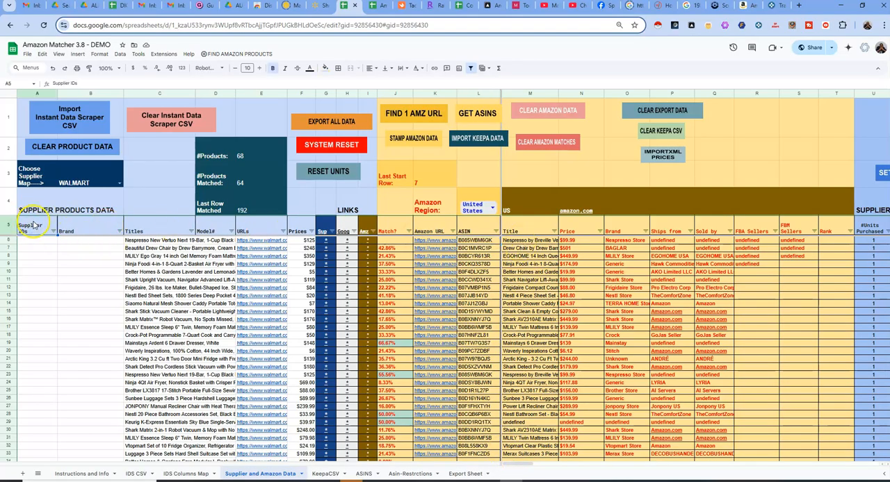
left_click(5, 226)
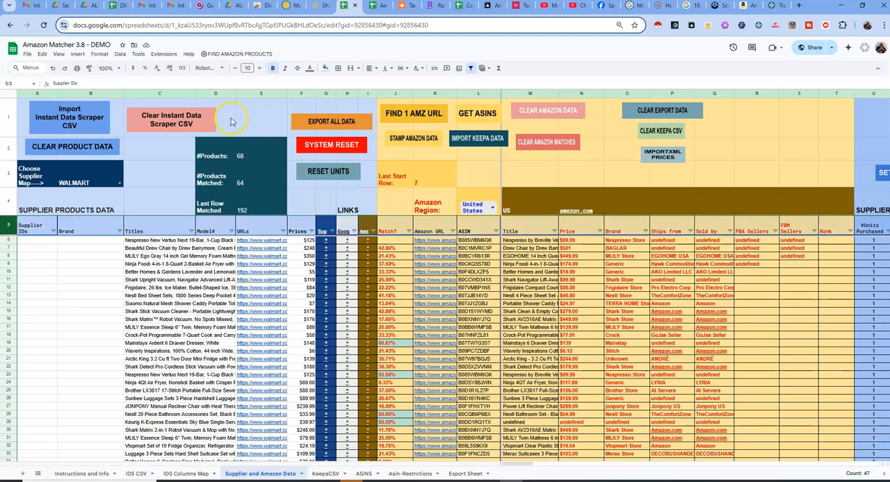
left_click(120, 55)
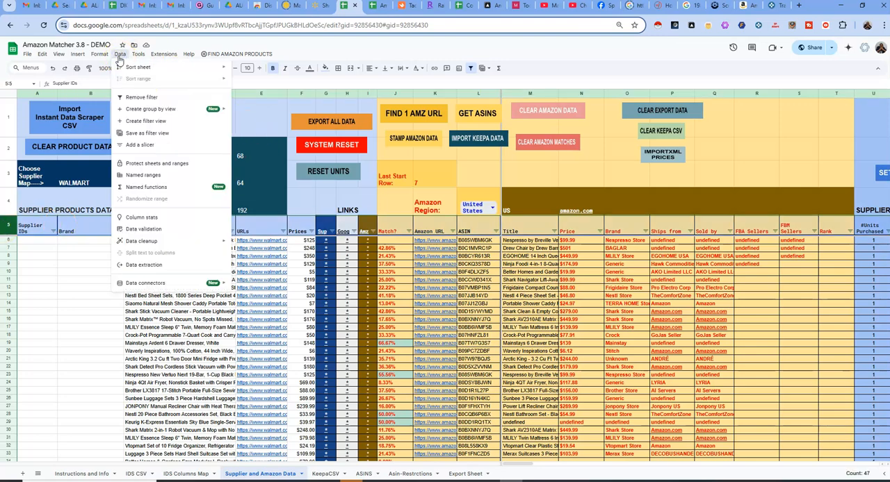
left_click(139, 99)
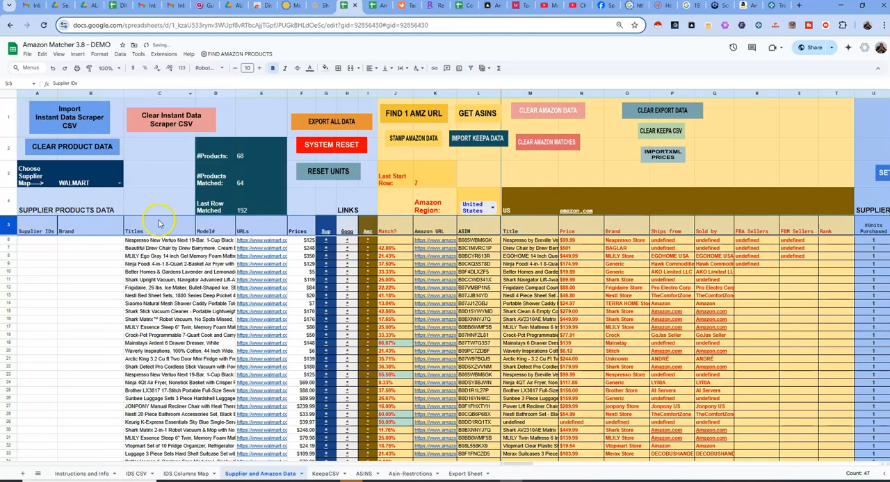
left_click(121, 54)
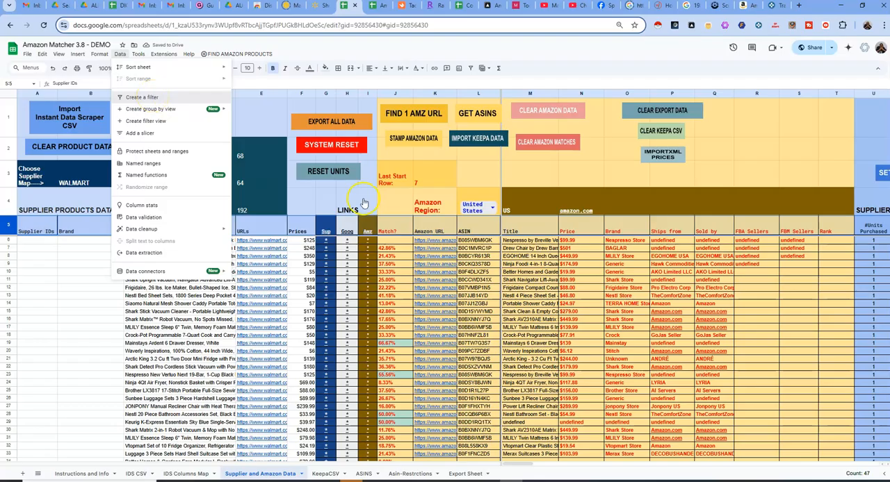
Examine the FBA and FBM profit, ROI and HAS PROFIT columns for the matched products
key("Right")
key("Right")
key("Right")
key("Right")
key("Right")
key("Right")
key("Right")
key("Right")
key("Right")
key("Right")
key("Right")
key("Right")
key("Right")
key("Right")
key("Right")
key("Right")
key("Right")
key("Right")
key("Right")
key("Right")
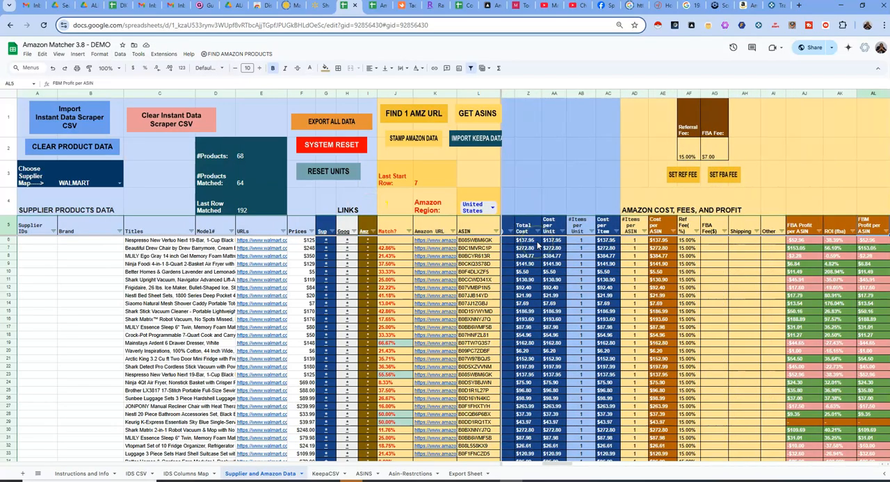
key("Right")
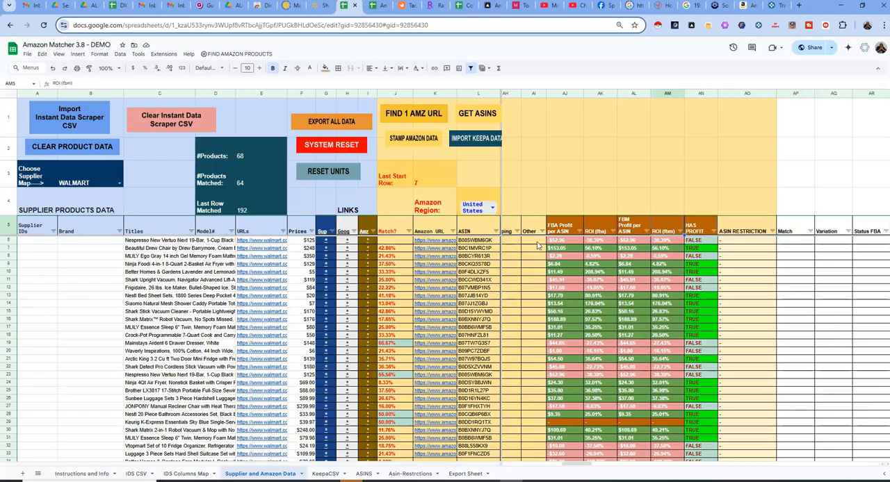
key("Left")
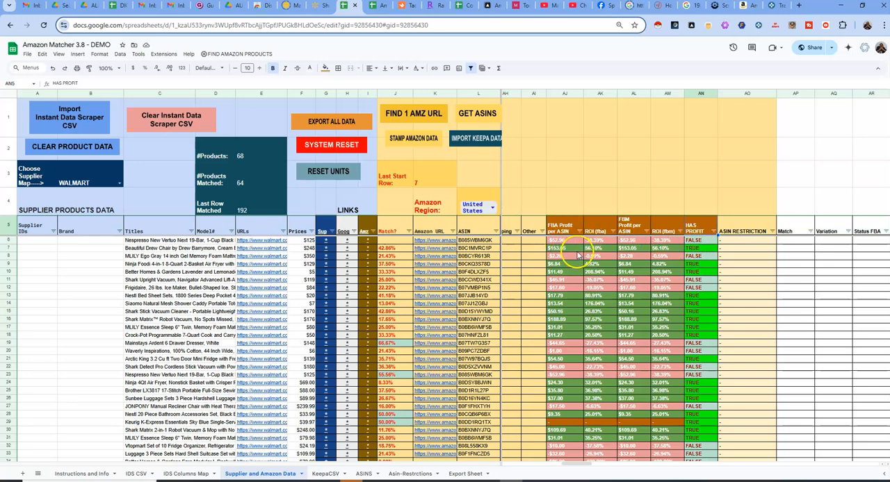
left_click(557, 204)
left_click(619, 209)
left_click(567, 208)
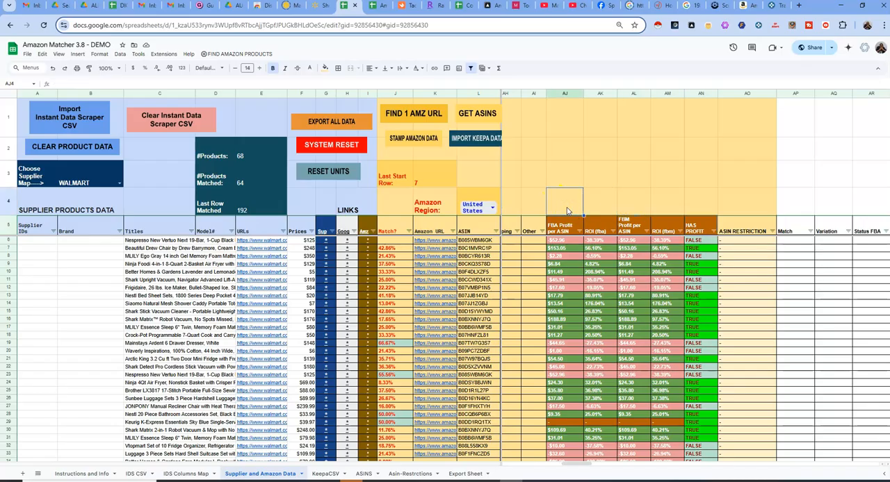
Go to the Amazon fee columns and select the FBA Fee cells in rows 6 to 19
key("Left")
key("Left")
key("Left")
key("Left")
key("Right")
key("Right")
key("Right")
key("Left")
key("Left")
key("Left")
key("Left")
key("Right")
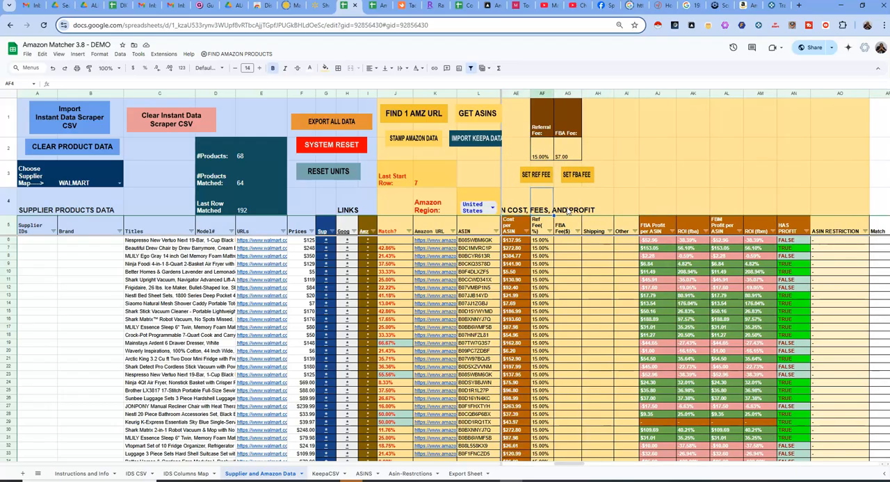
key("Right")
key("Down")
key("Down")
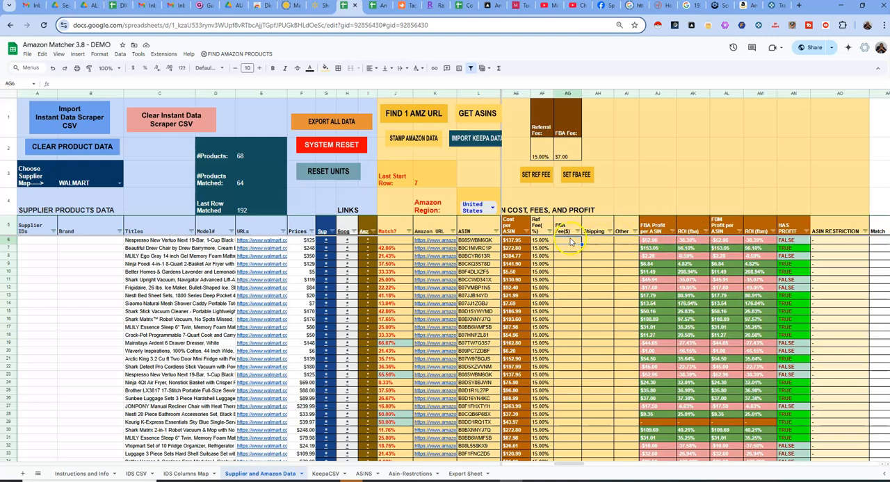
left_click(570, 343, "shift")
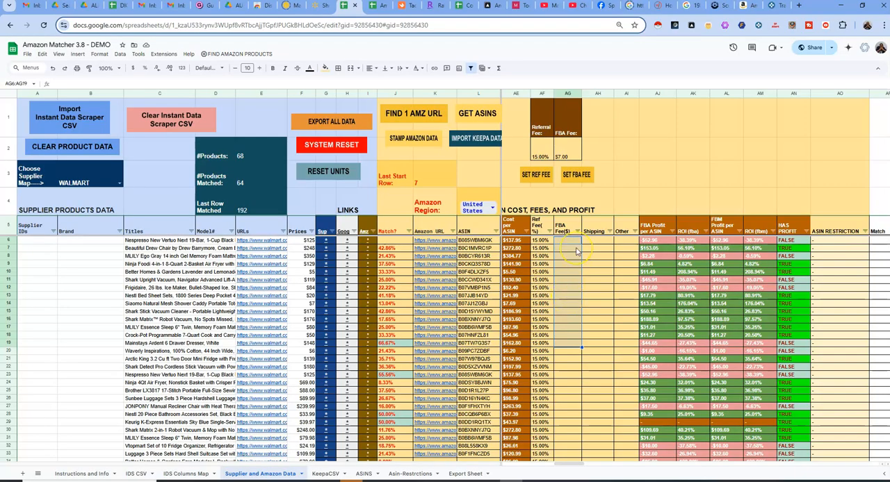
Return to the Amazon product columns, check the KeepaCSV sheet, and go back to the Supplier and Amazon Data sheet
left_click_drag(570, 466, 518, 464)
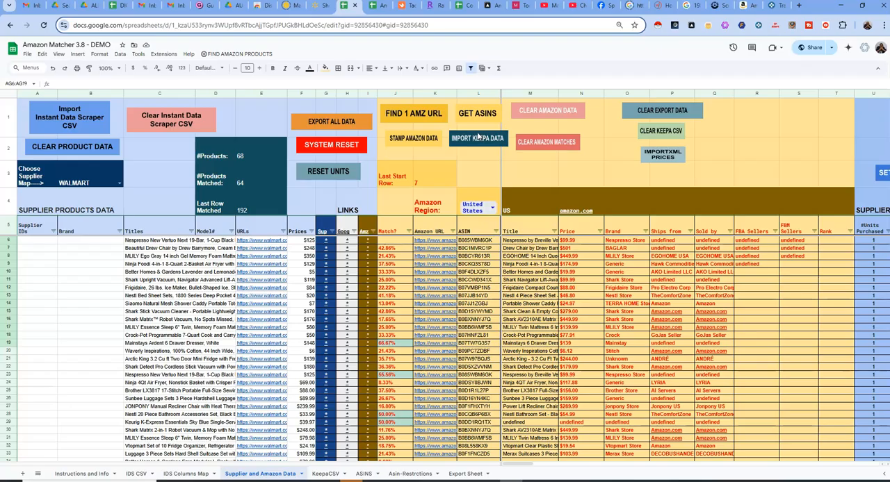
left_click(320, 473)
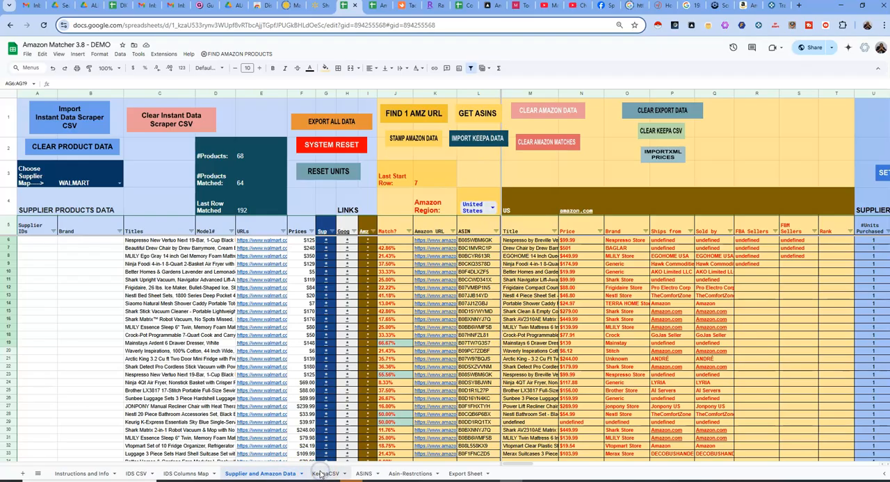
left_click(284, 473)
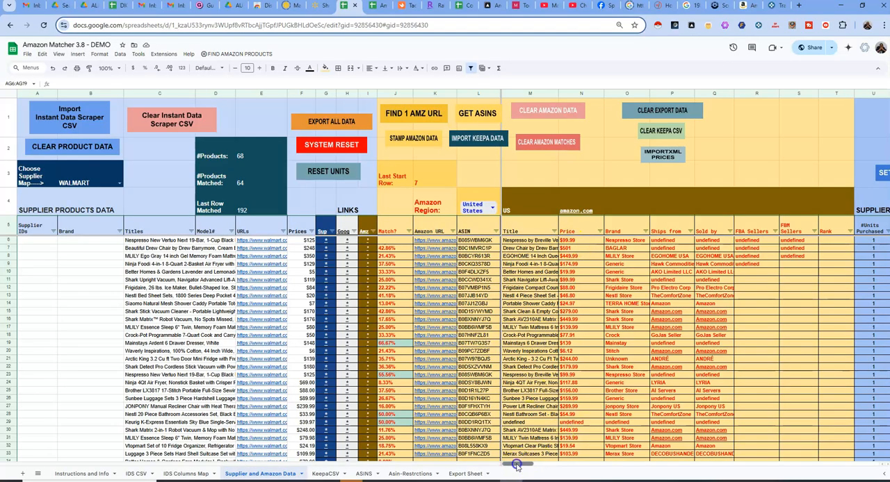
View the ASIN scraper workflow in Automa once more and return to the spreadsheet's Amazon data columns
scroll(516, 466, "right", 10)
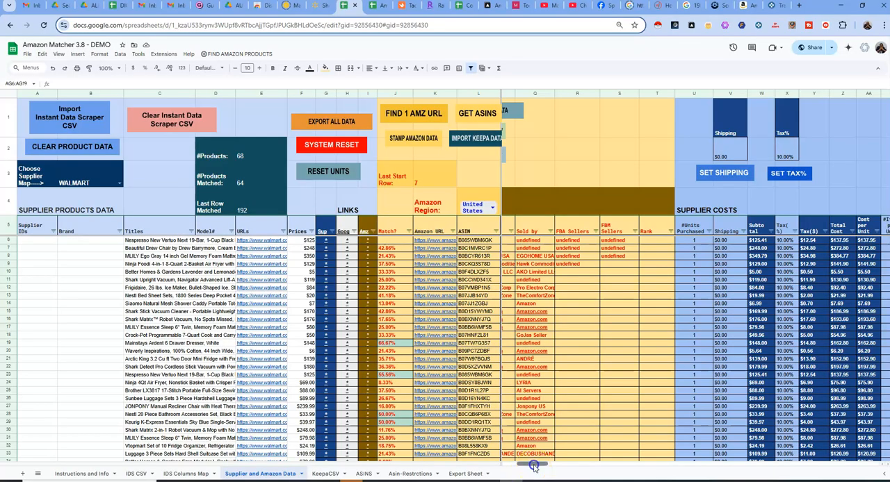
left_click_drag(534, 466, 518, 466)
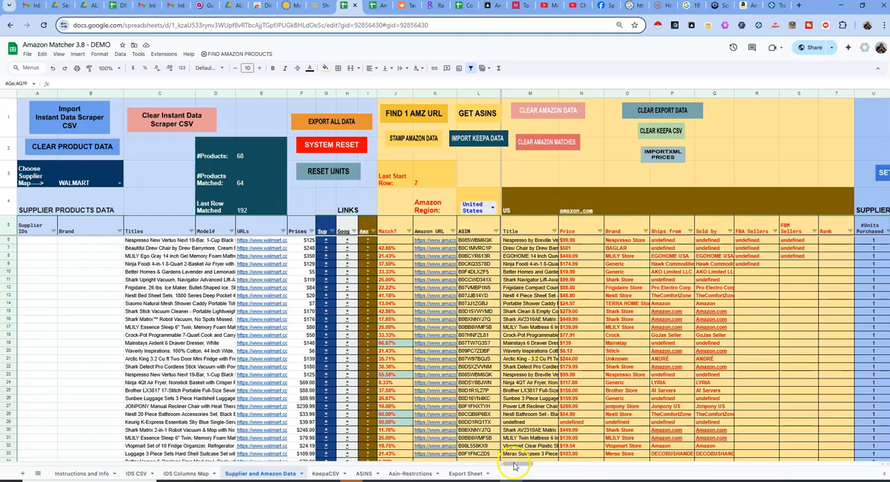
Select the first product's Shipping cell in the Amazon fees section and review the HAS PROFIT column beyond it
left_click_drag(513, 465, 566, 463)
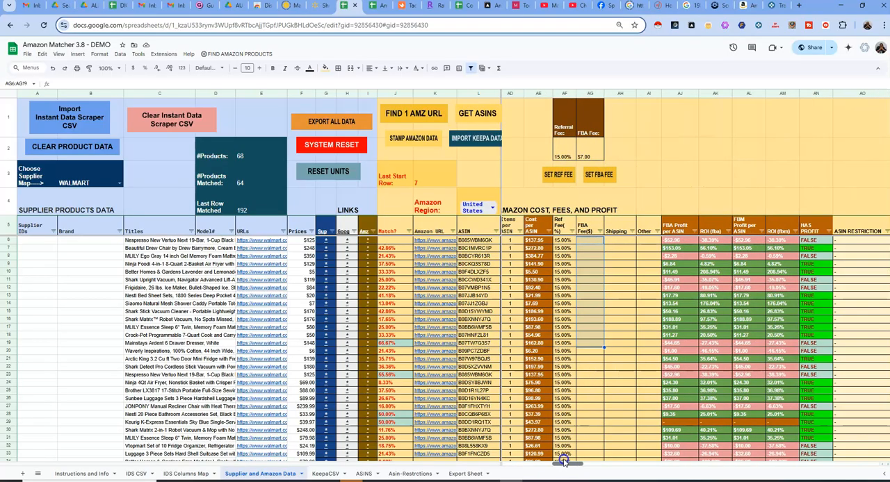
left_click(618, 241)
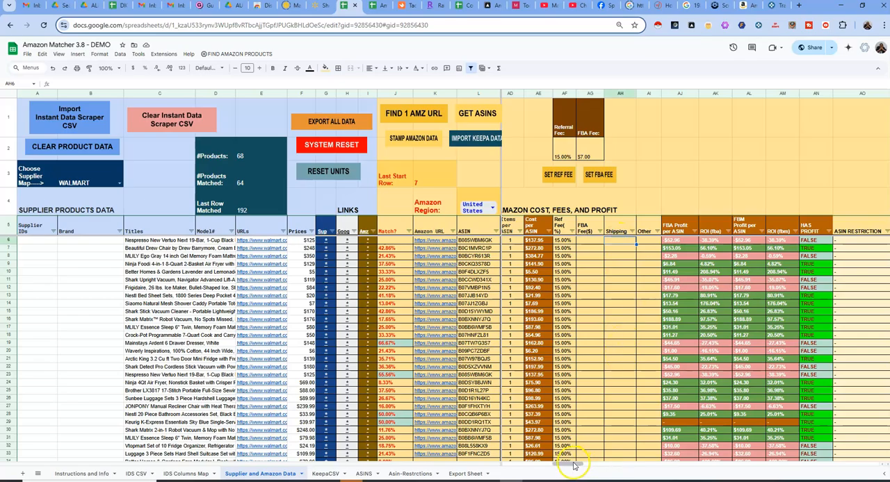
mouse_move(573, 464)
left_mouse_down()
mouse_move(596, 465)
mouse_move(588, 465)
left_mouse_up()
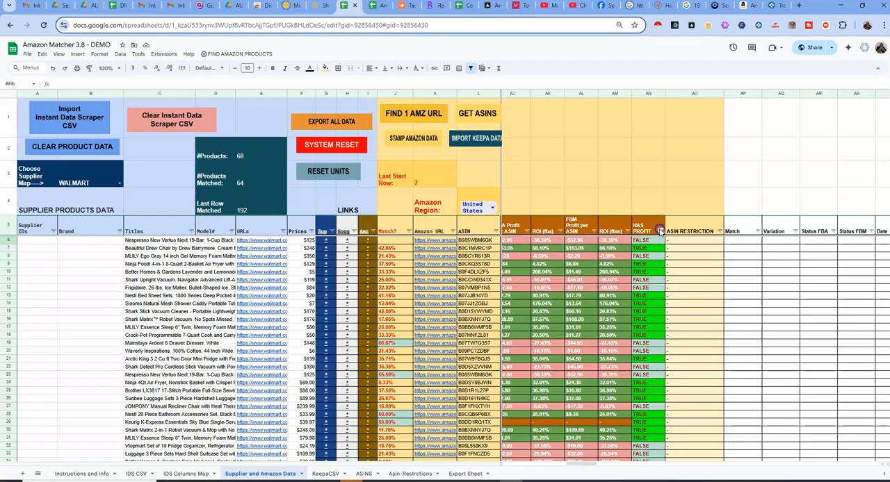
Filter the HAS PROFIT column to hide the FALSE rows and keep only the TRUE ones
left_click(659, 232)
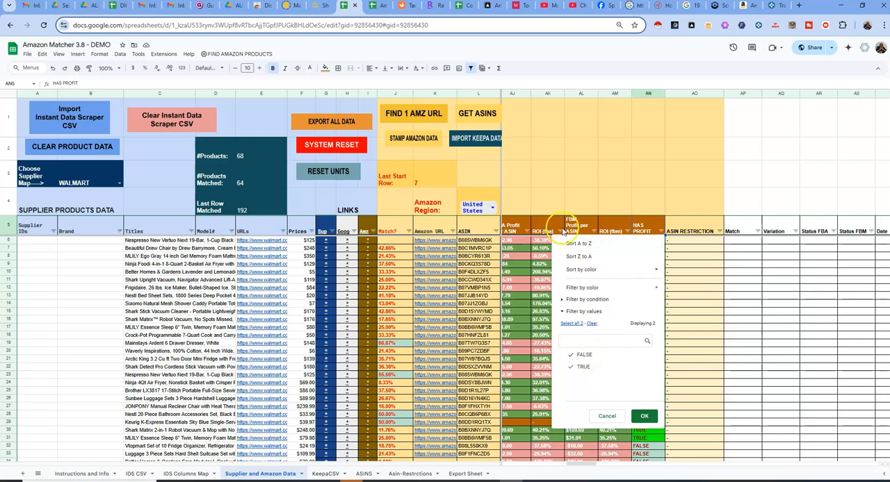
left_click(515, 230)
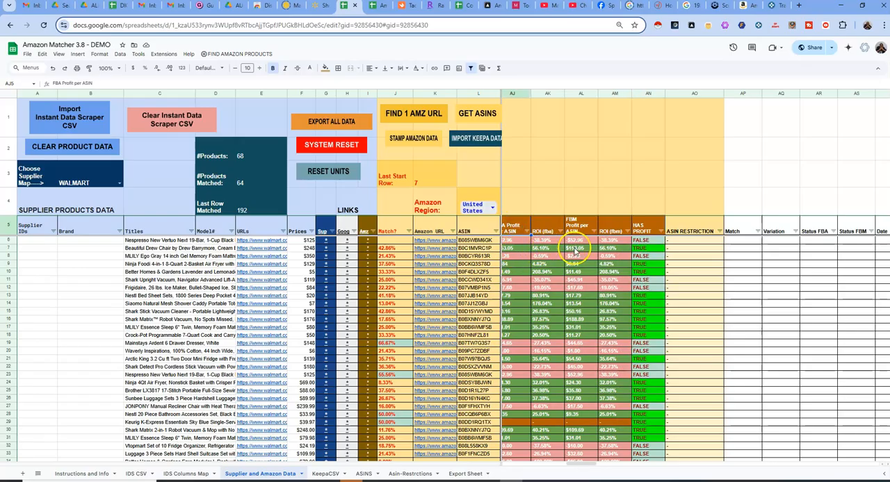
left_click(659, 231)
left_click(584, 355)
left_click(645, 417)
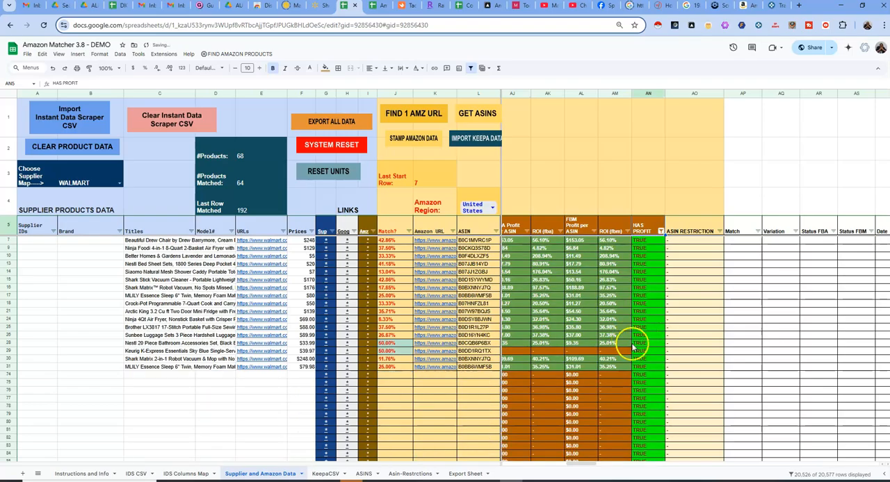
Return to the Amazon product columns and review the Match? percentages, selecting the cell of the Nestl bathroom set in row 28
left_click_drag(579, 463, 514, 461)
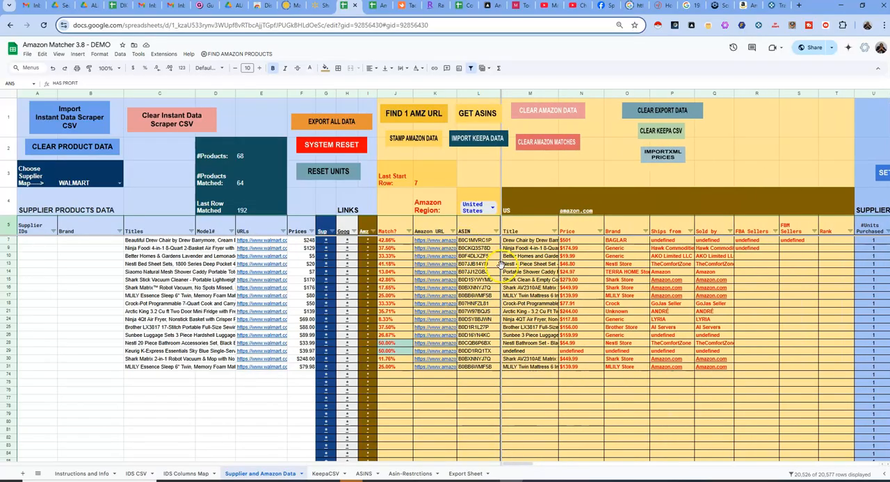
mouse_move(451, 256)
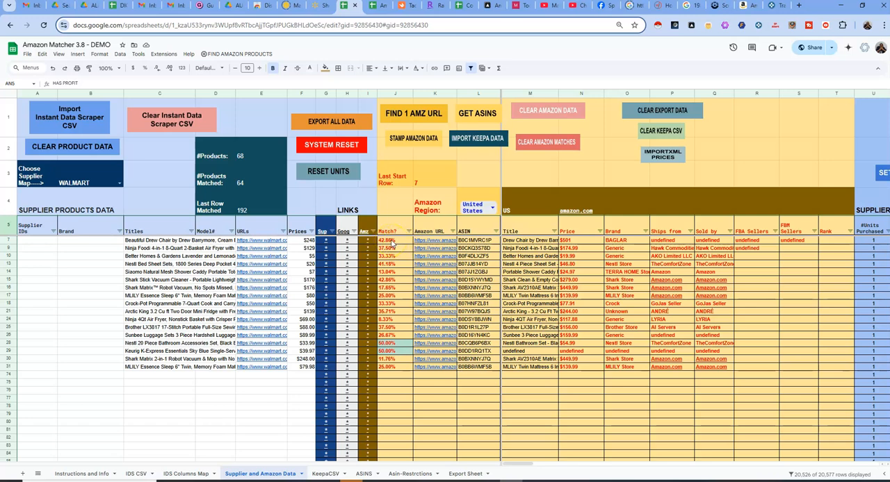
left_click(394, 240)
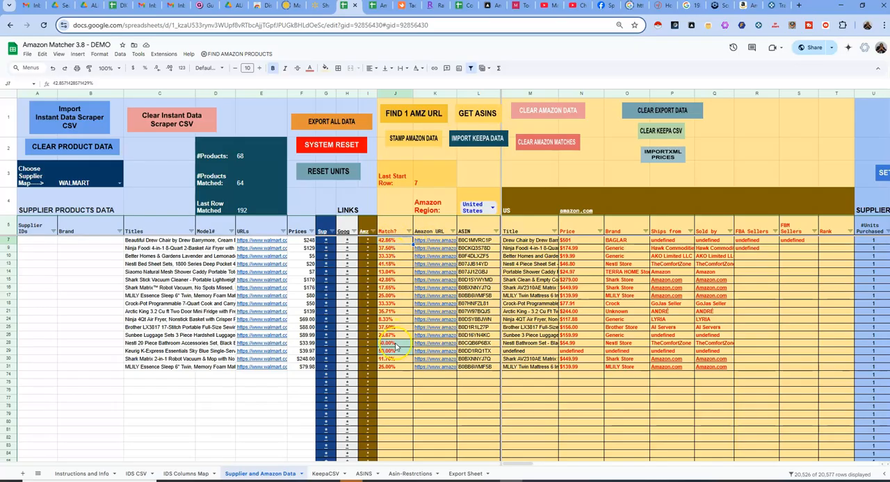
left_click_drag(394, 282, 394, 243)
left_click(390, 345)
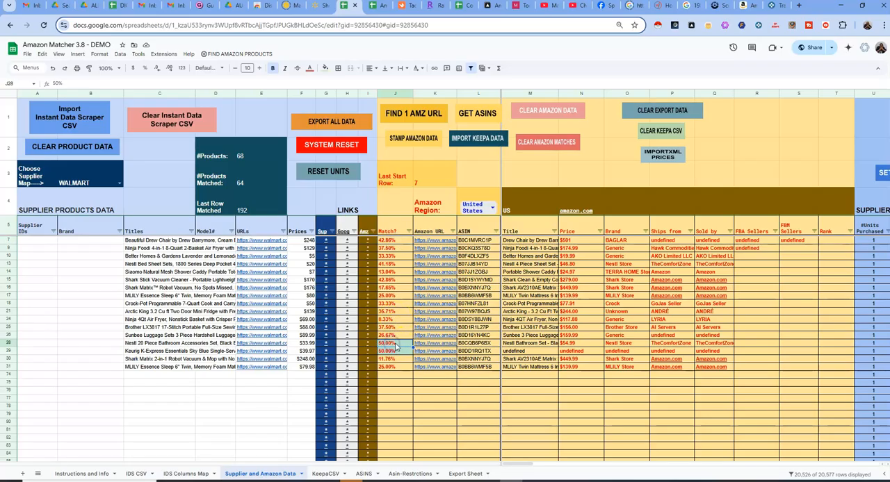
Open the Walmart listing of the Nestl bathroom set from its supplier link in row 28 and return to the spreadsheet
left_click(327, 346)
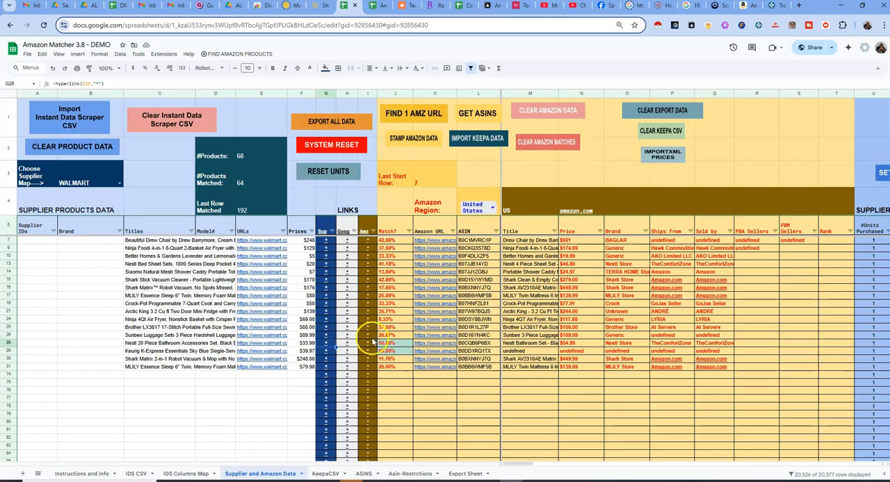
mouse_move(331, 345)
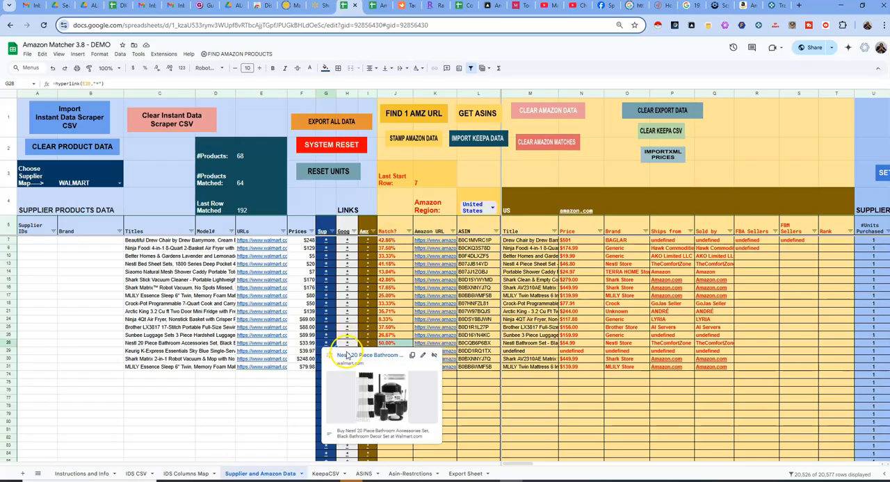
left_click(350, 356)
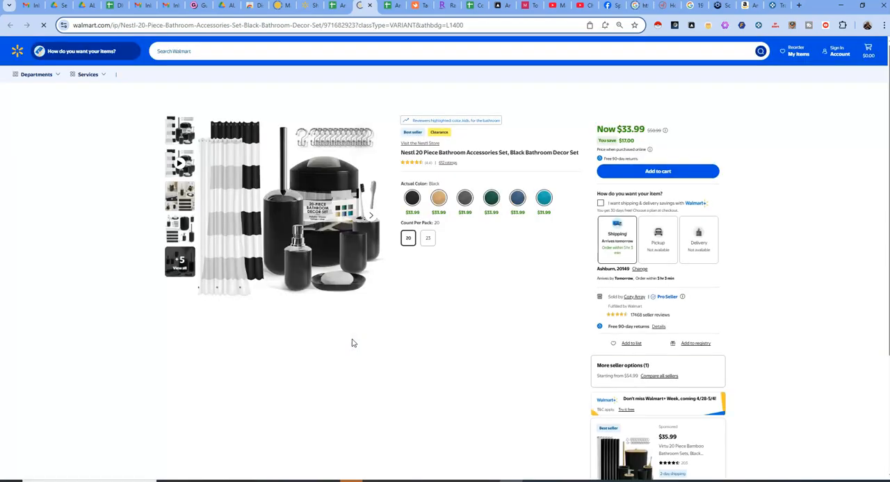
left_click(356, 339)
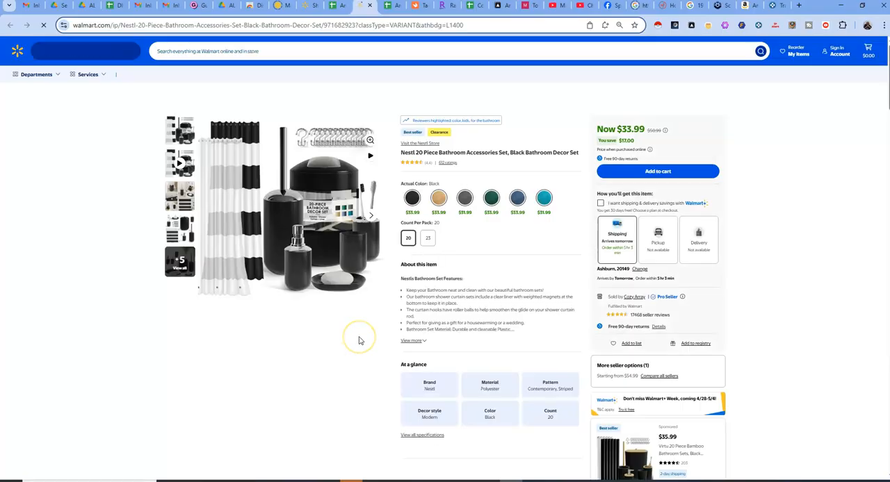
left_click(335, 6)
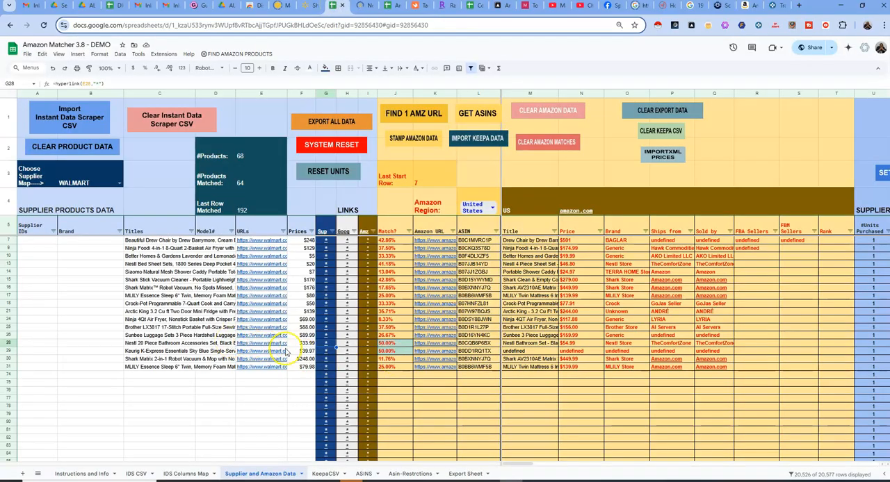
Open the Amazon listing of the row 28 product from its Amz link and place the Walmart page ahead of it
left_click(369, 344)
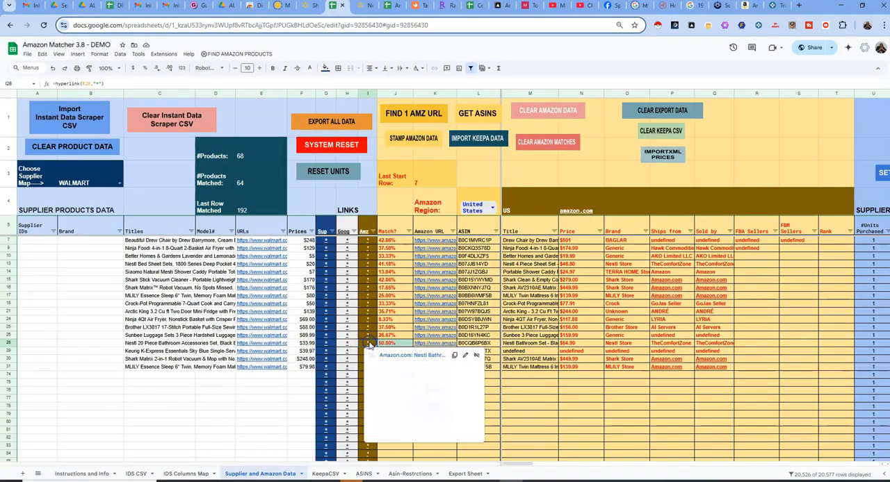
left_click(392, 357)
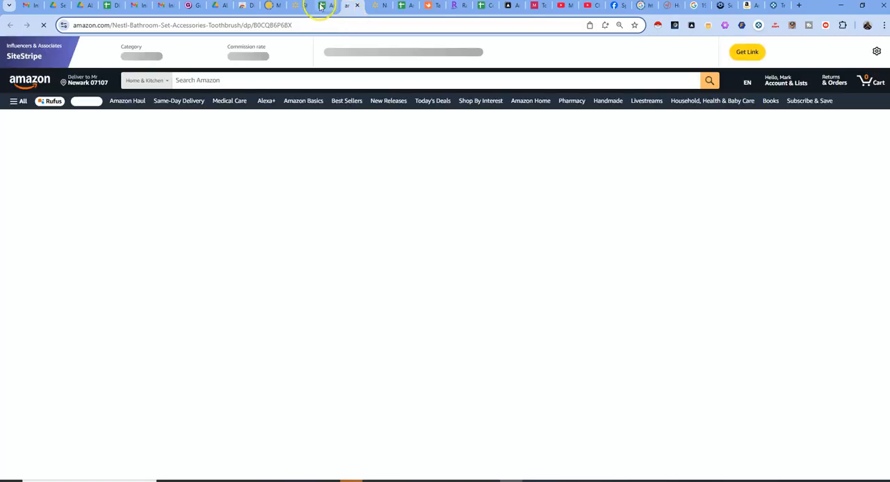
left_click(321, 6)
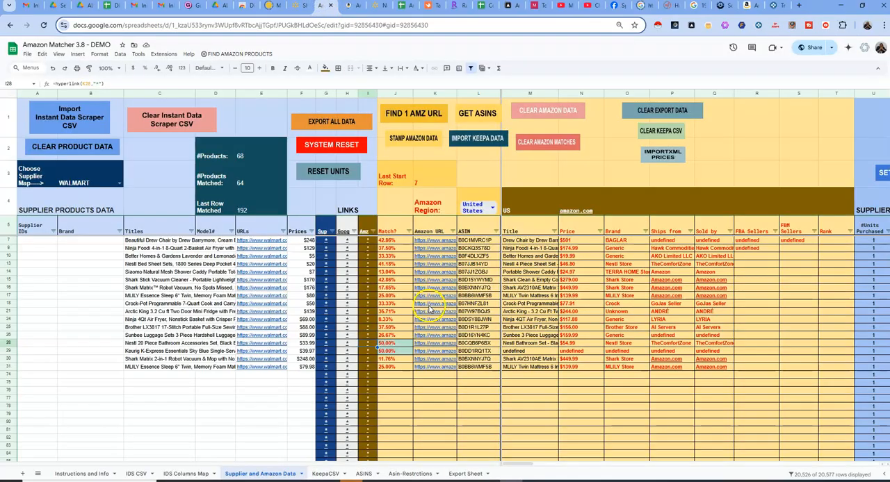
mouse_move(367, 344)
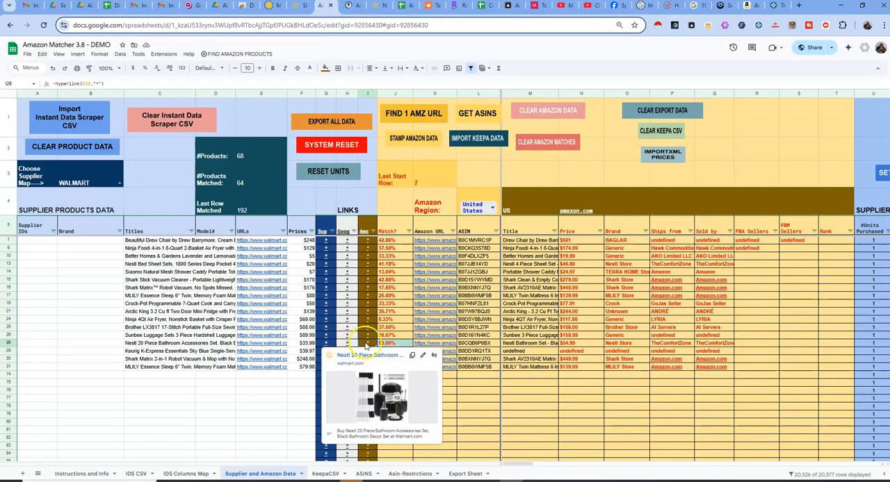
left_click(349, 6)
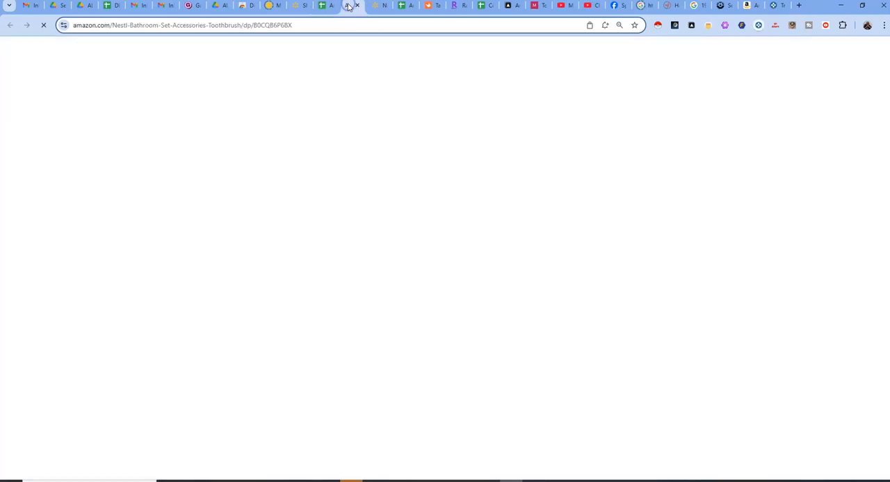
left_click_drag(376, 6, 356, 7)
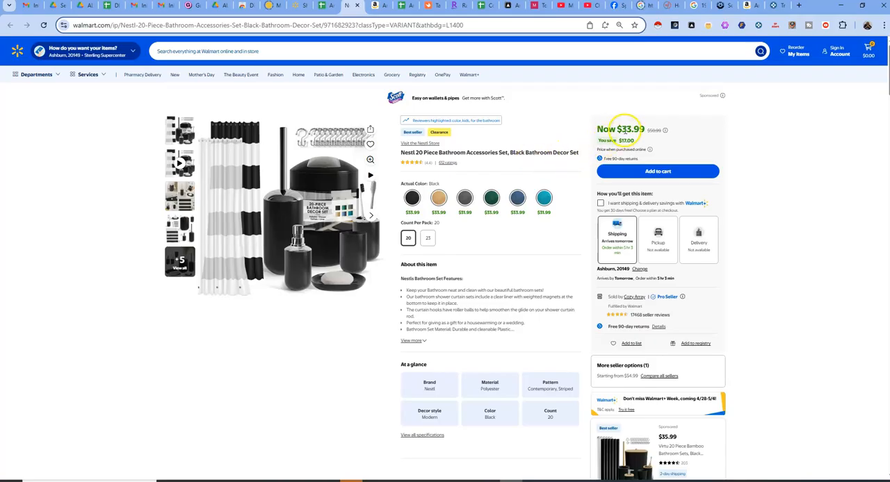
Highlight the crossed-out original price on the Walmart listing, look over the Walmart home deals page, and return to the listing
left_click_drag(616, 127, 660, 131)
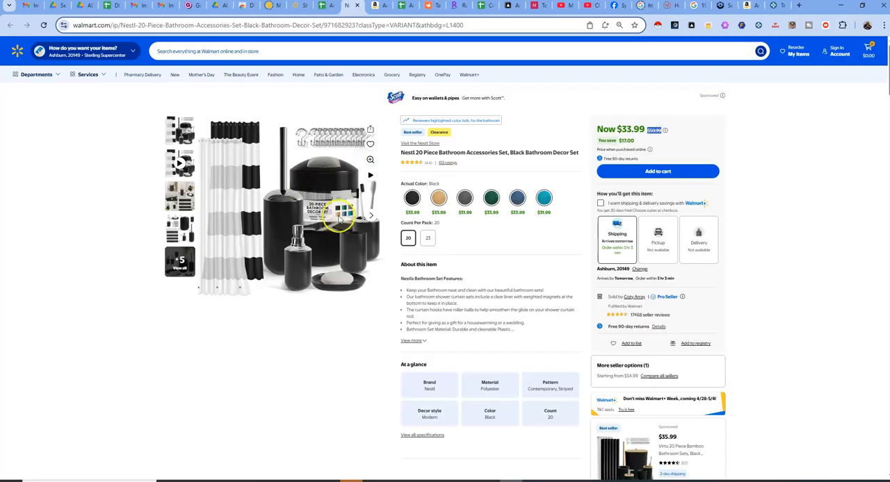
left_click(296, 8)
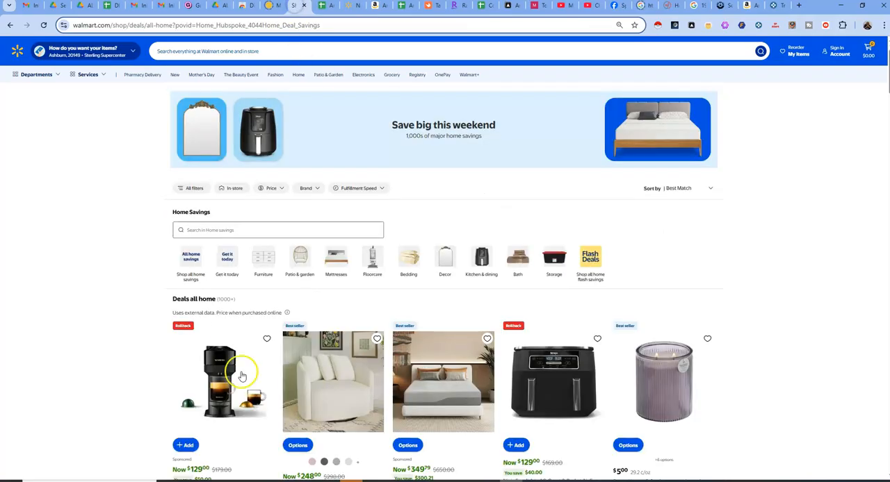
scroll(289, 350, "down", 3)
scroll(278, 264, "up", 3)
scroll(246, 175, "down", 3)
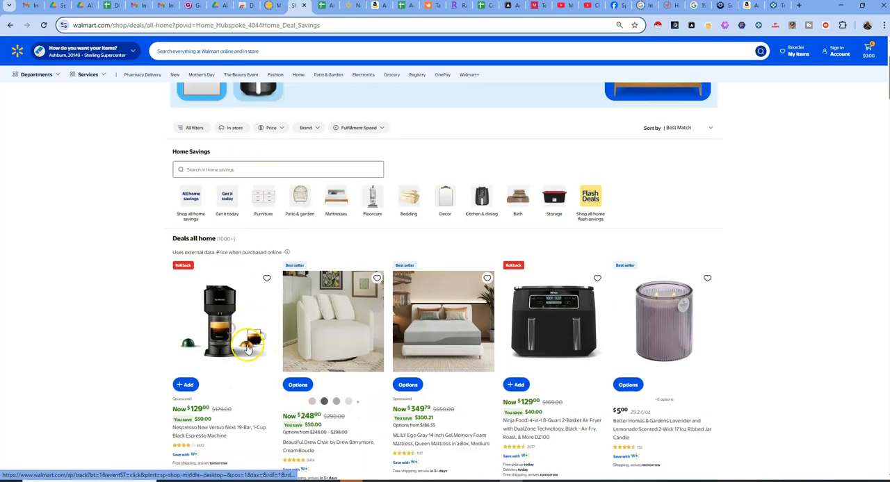
left_click(349, 7)
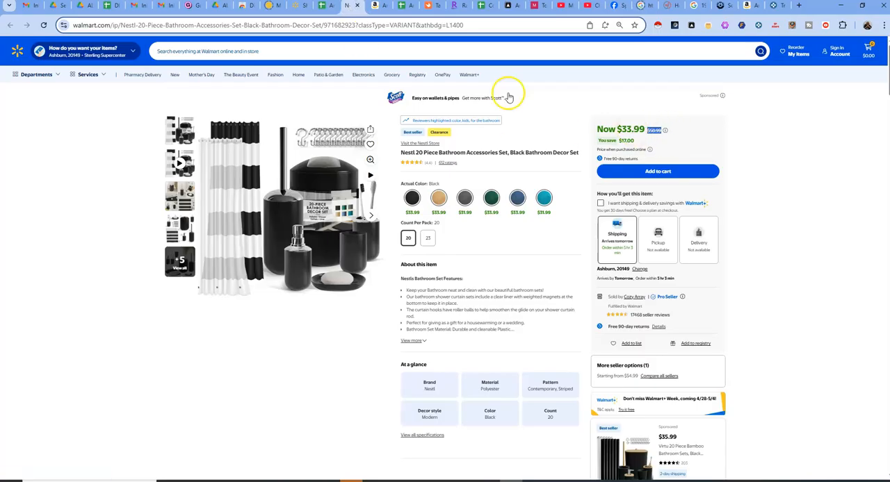
Compare the Amazon listing's title, images and price with the Walmart listing of the same bathroom set
left_click(374, 6)
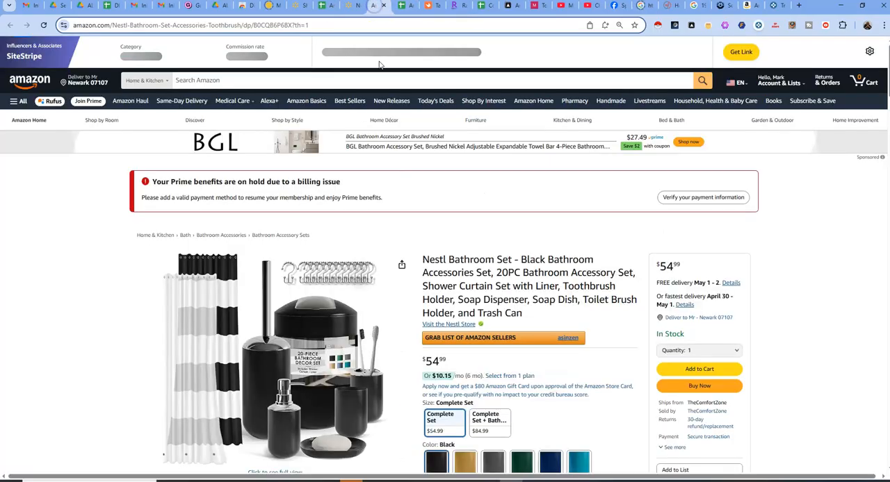
scroll(460, 261, "down", 3)
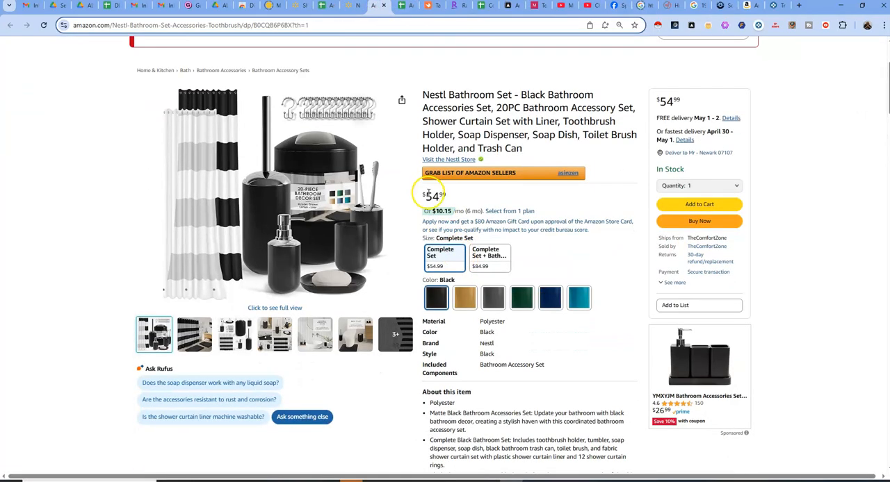
scroll(457, 203, "up", 1)
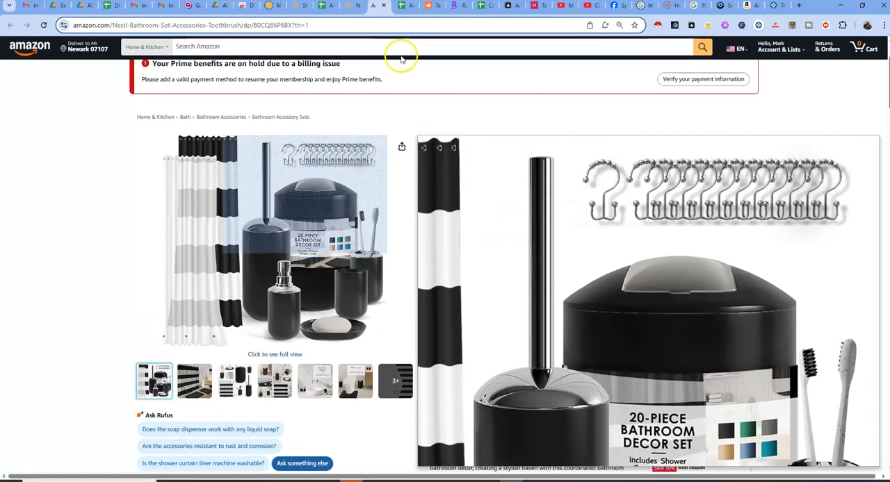
left_click(348, 6)
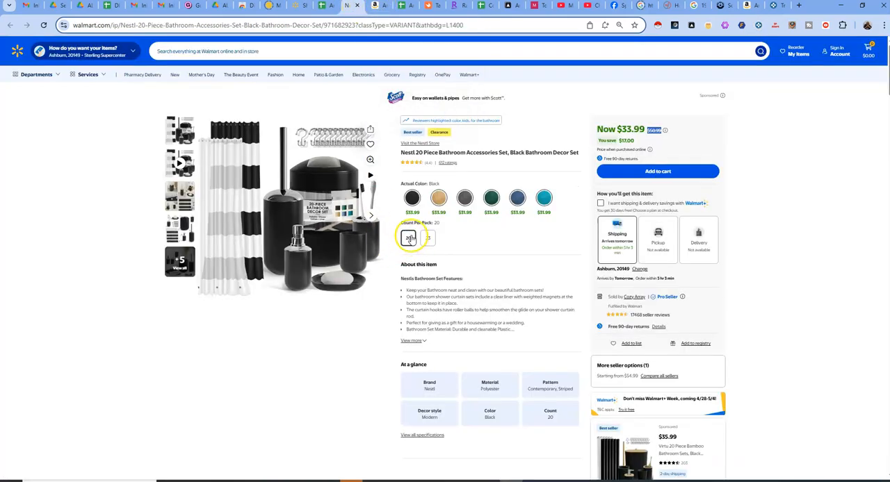
left_click(375, 6)
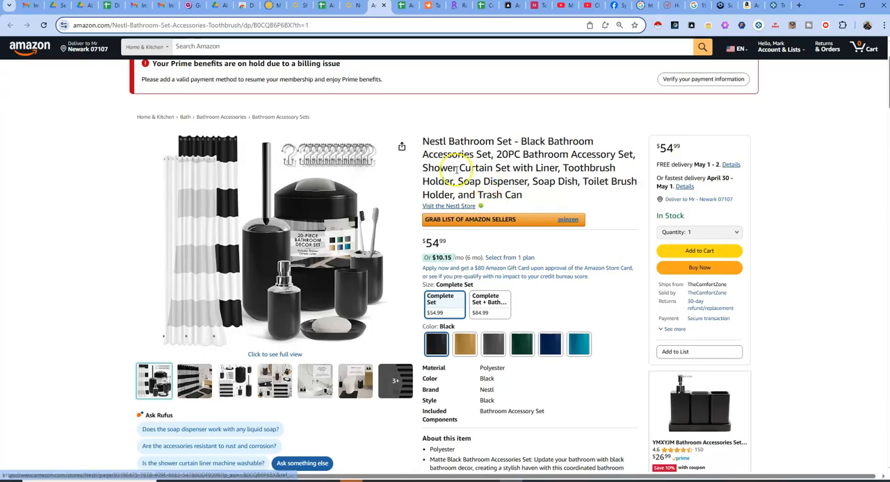
Check the current Walmart price against the Amazon listing and return to the Amazon Matcher spreadsheet
left_click(427, 115)
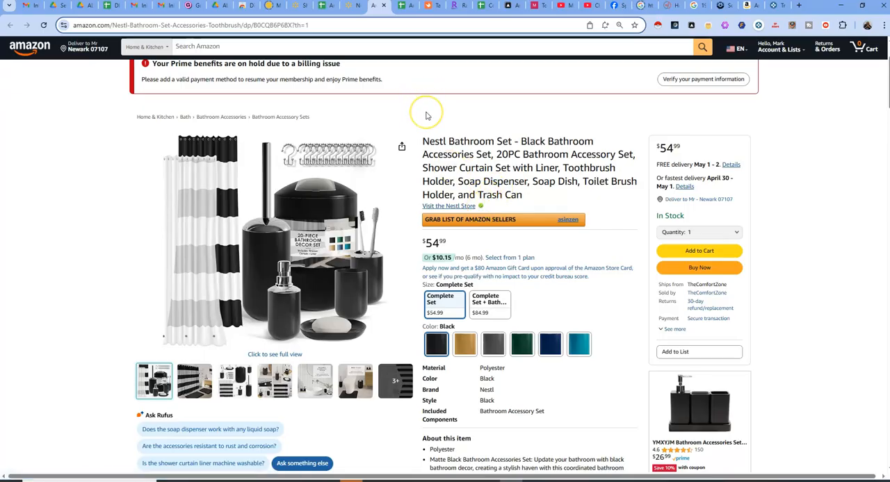
left_click(349, 7)
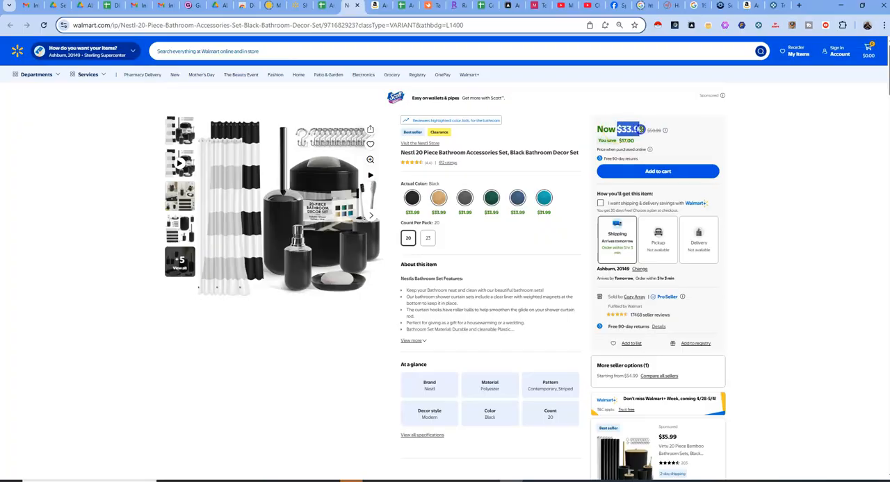
left_click(376, 6)
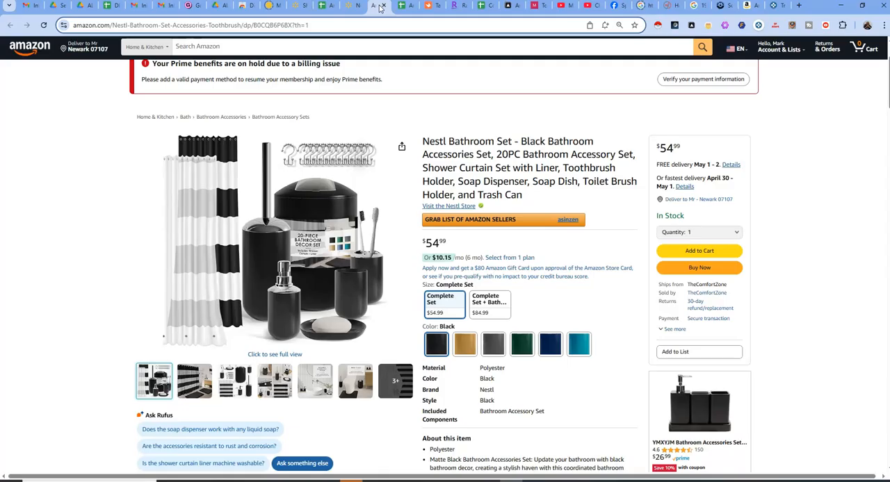
left_click(324, 8)
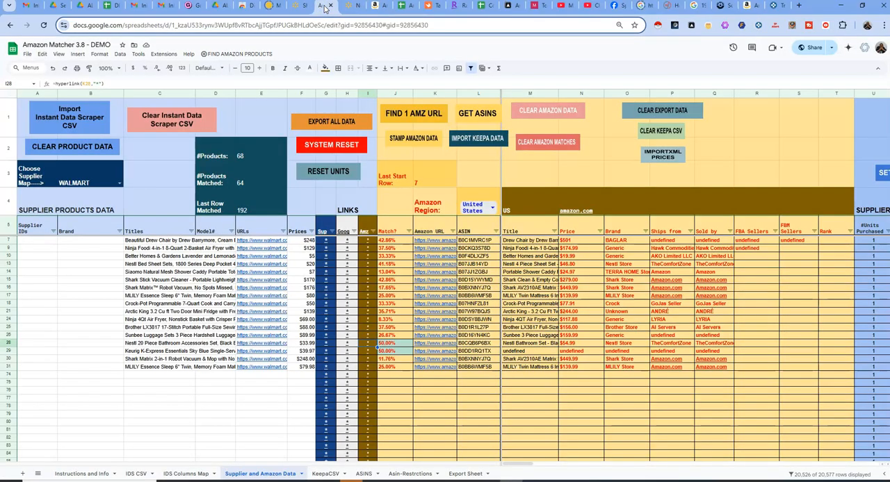
Set the FBA Fee of the Nestl bathroom set in row 28 to $10 and check its FBA profit and ROI
key("Right")
key("Right")
key("Right")
key("Right")
key("Right")
key("Right")
key("Right")
key("Right")
key("Right")
key("Right")
key("Right")
key("Right")
key("Right")
key("Right")
key("Right")
key("Right")
key("Right")
key("Right")
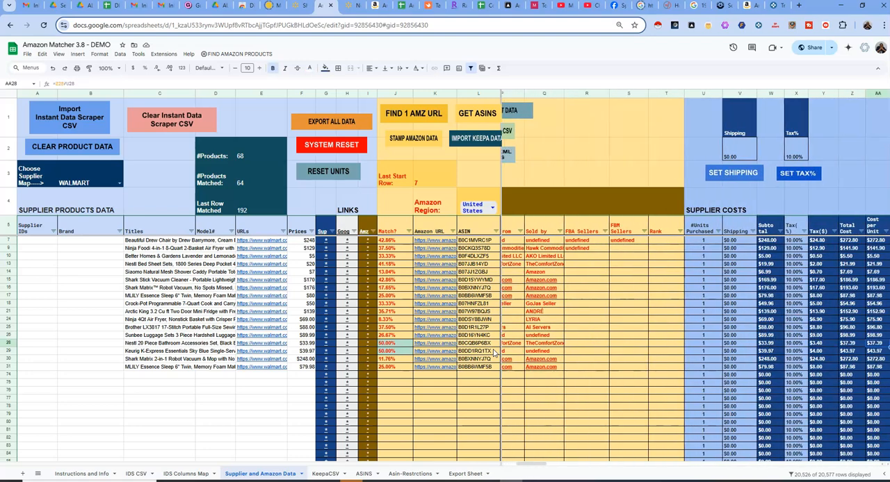
key("Right")
key("Right")
key("Right")
key("Right")
key("Right")
key("Right")
key("Right")
key("Right")
key("Right")
key("Right")
key("Right")
key("Left")
key("Left")
key("Left")
key("Left")
key("Left")
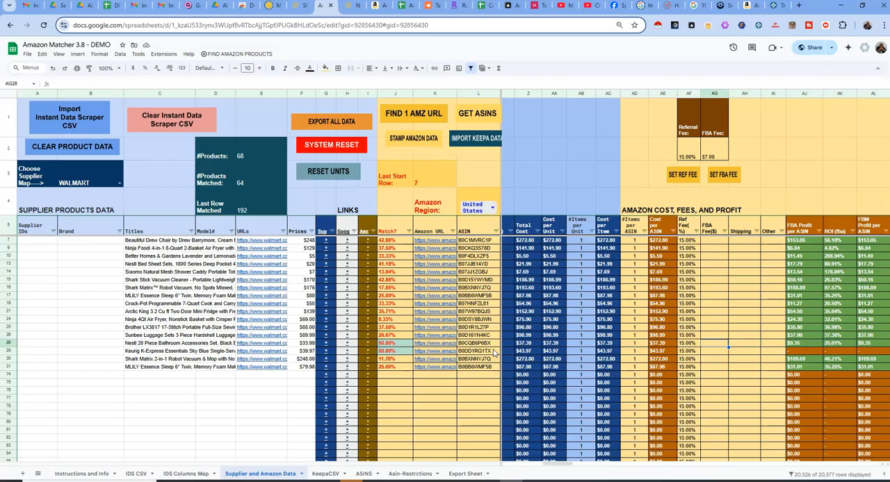
key("Return")
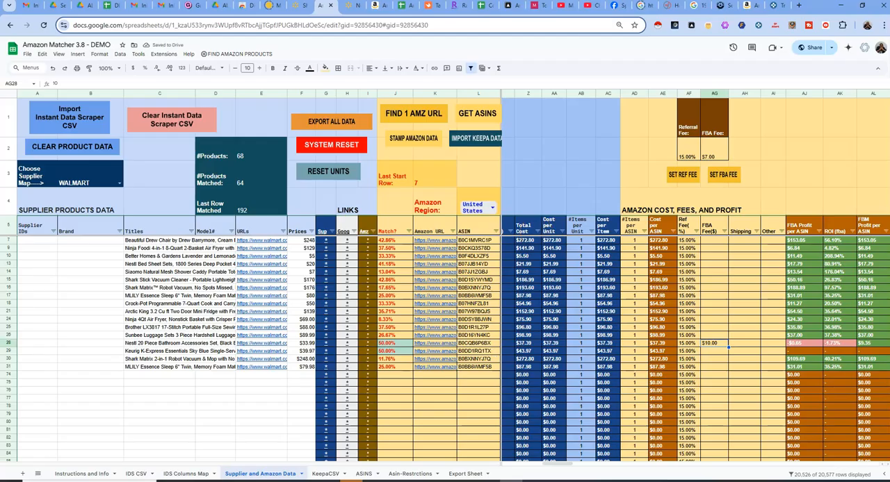
left_click_drag(552, 463, 568, 463)
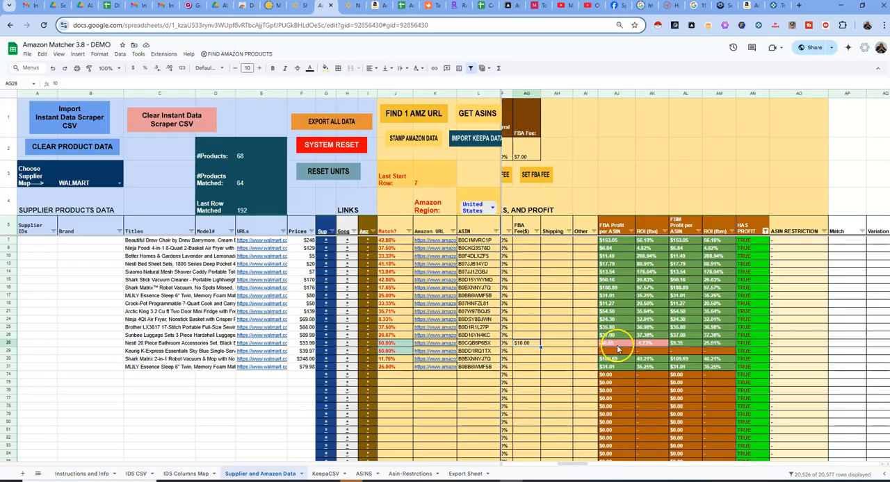
Clear the FBA Fee in row 28, compare the profit without it, and enter $10 again
key("Delete")
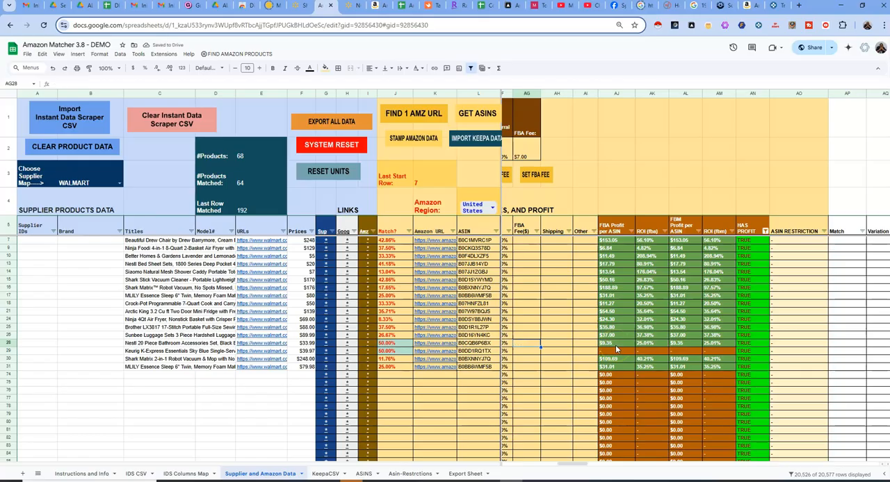
type("10")
key("Return")
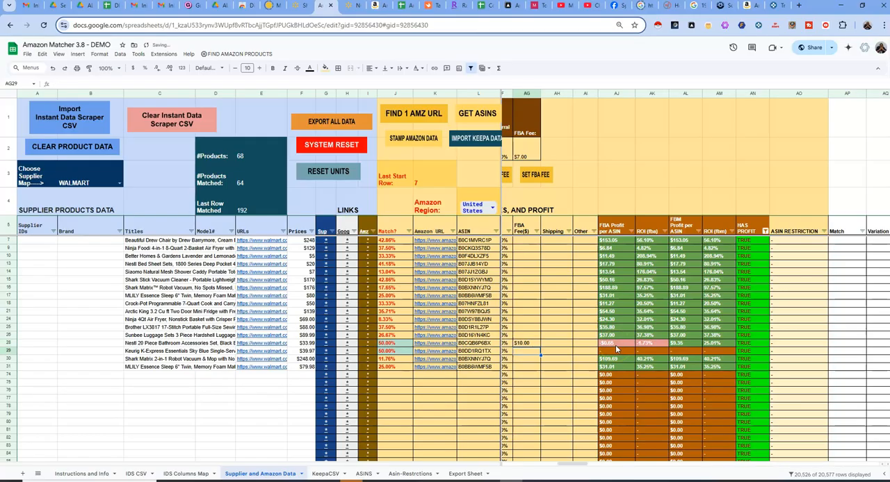
left_click(529, 342)
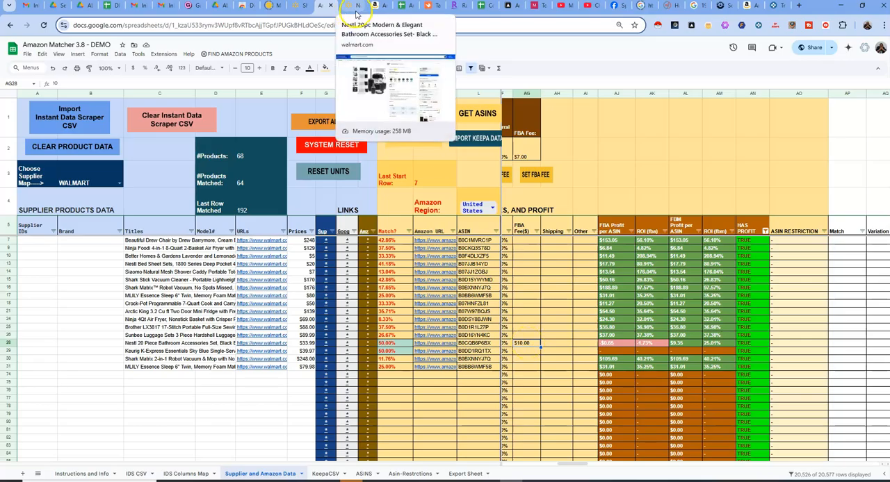
Recheck the Amazon and Walmart listings of the Nestl bathroom set and return to the Amazon Matcher spreadsheet
left_click(377, 7)
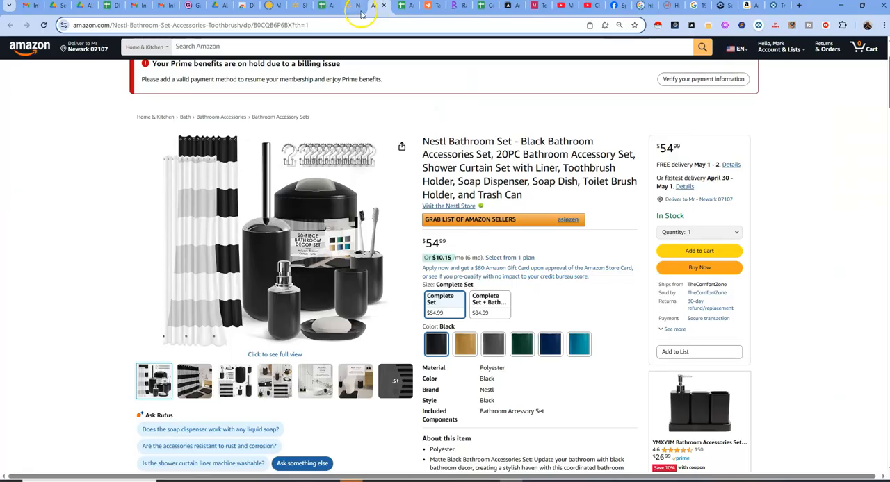
left_click(357, 7)
left_click(321, 7)
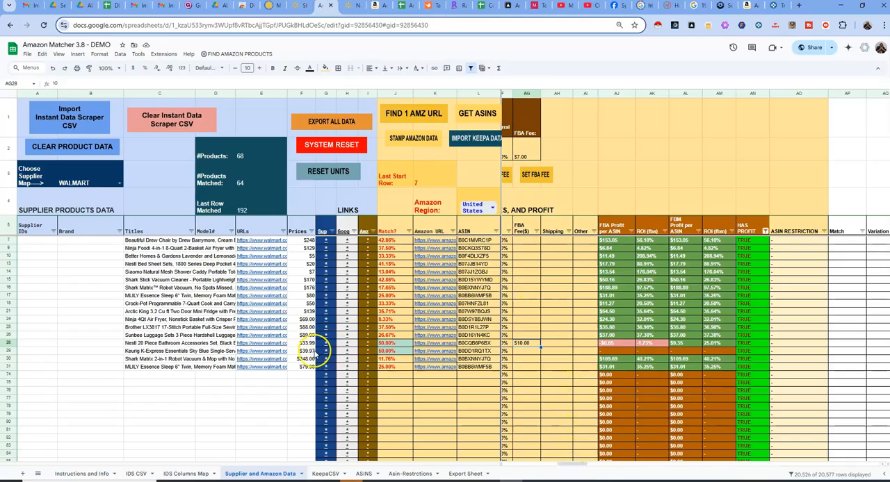
Open the Walmart listing of the Keurig K-Express coffee maker from the supplier link in row 29, then return to the spreadsheet
left_click(325, 352)
left_click(347, 362)
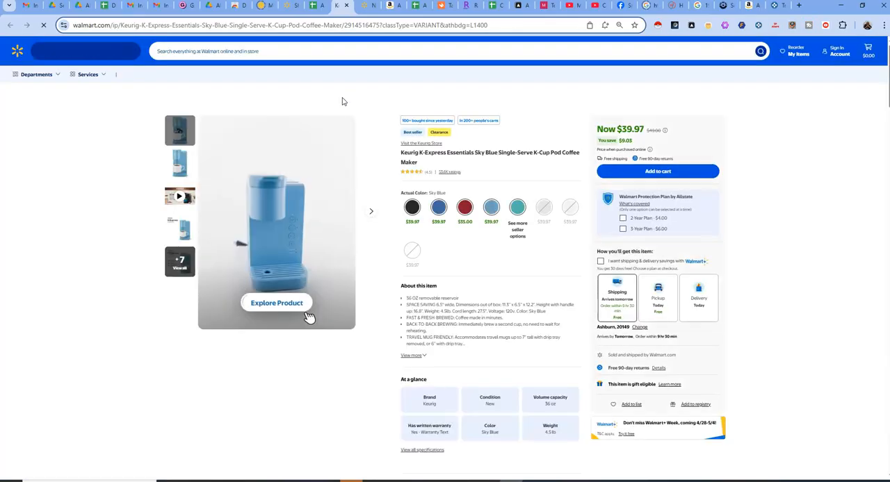
left_click(315, 6)
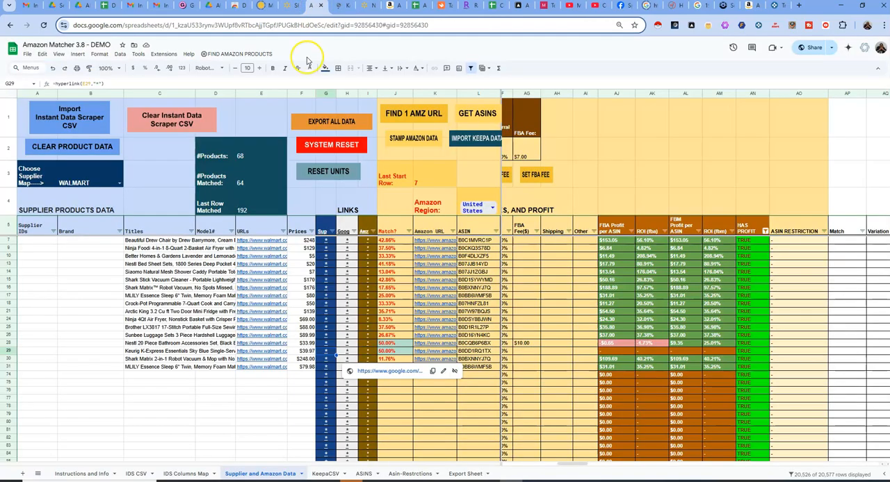
Check the Amazon link in row 29 against the Walmart listing, close the Amazon page, and return to the spreadsheet
left_click(382, 361)
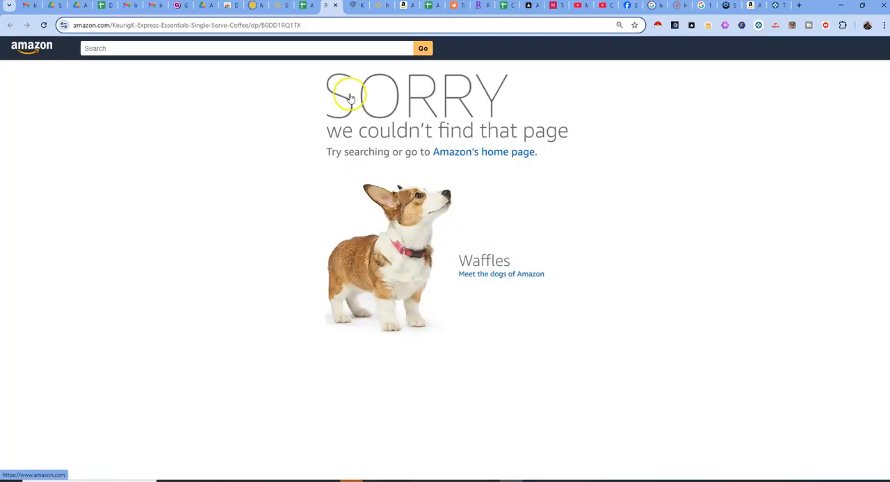
left_click(355, 7)
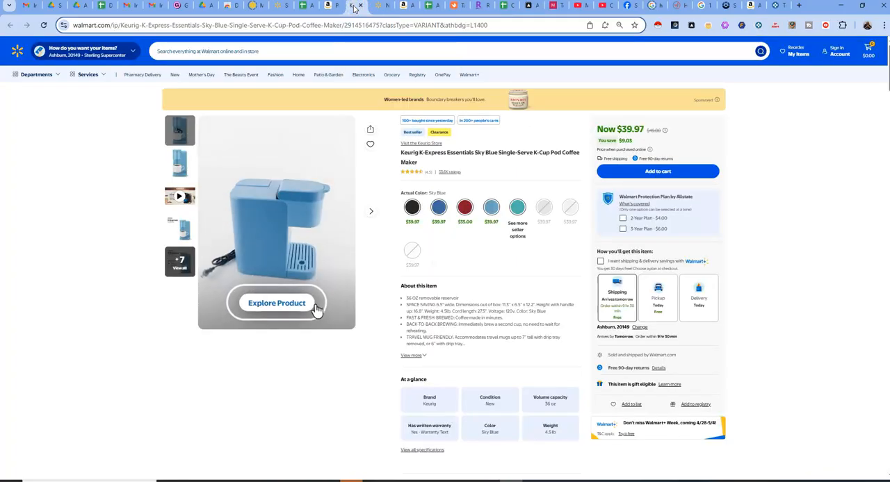
left_click(332, 9)
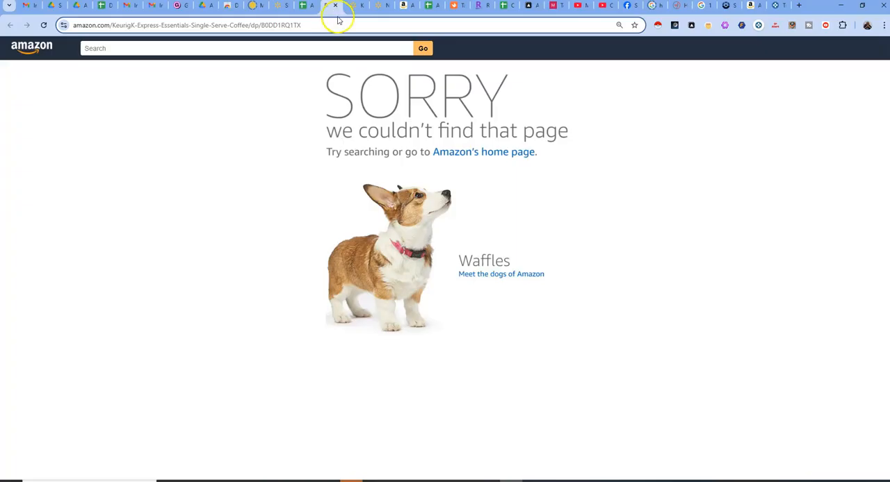
left_click(335, 7)
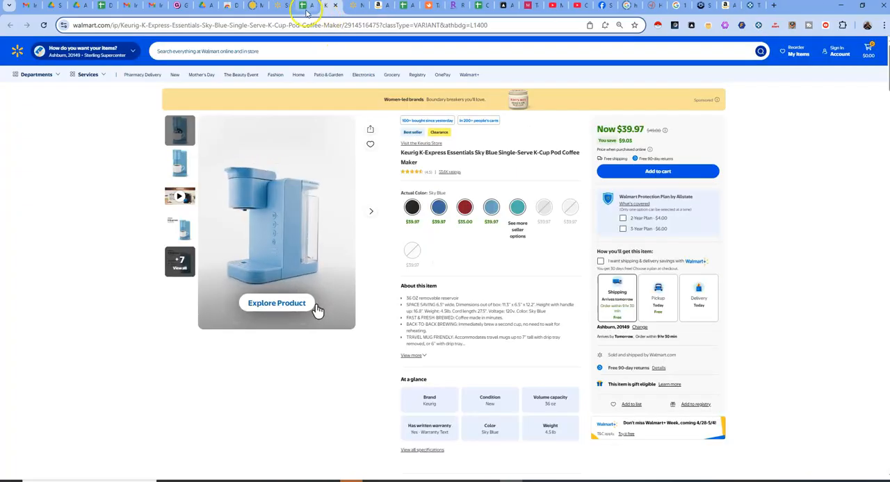
left_click(305, 8)
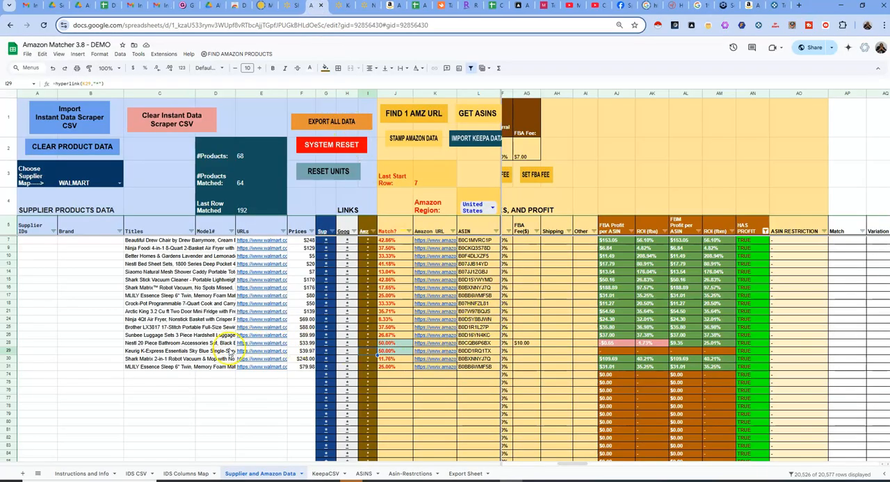
Copy the Keurig K-Express Essentials title from C29 and search Amazon for it
left_click(170, 355)
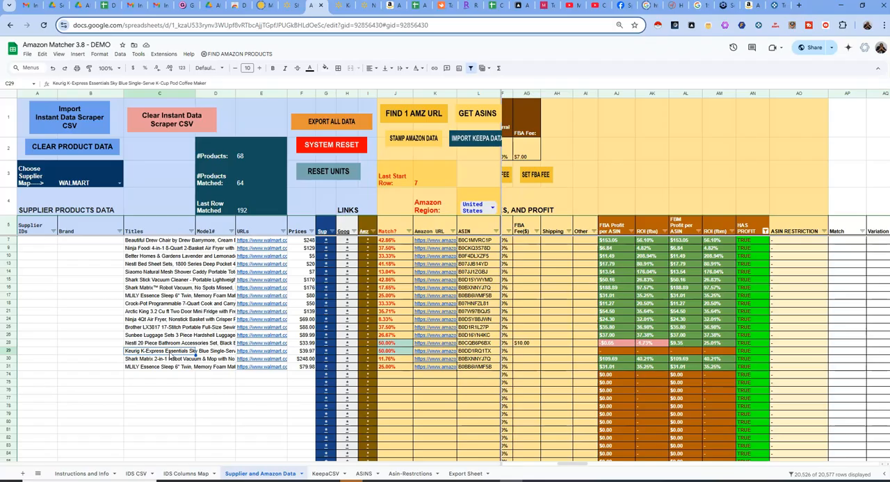
right_click(169, 355)
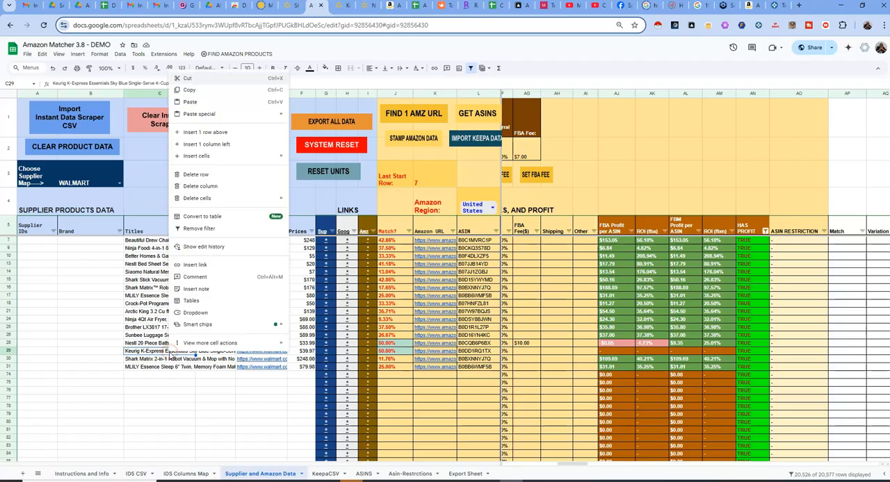
left_click(200, 93)
left_click(389, 5)
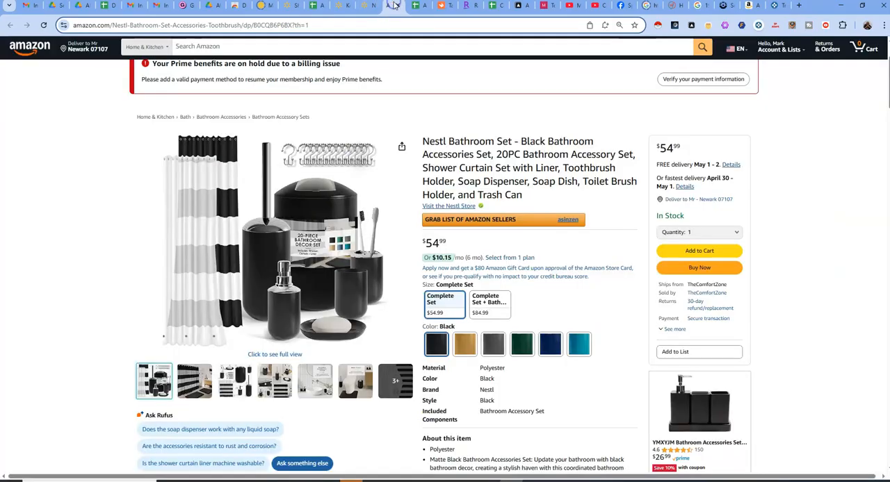
left_click(284, 48)
right_click(289, 49)
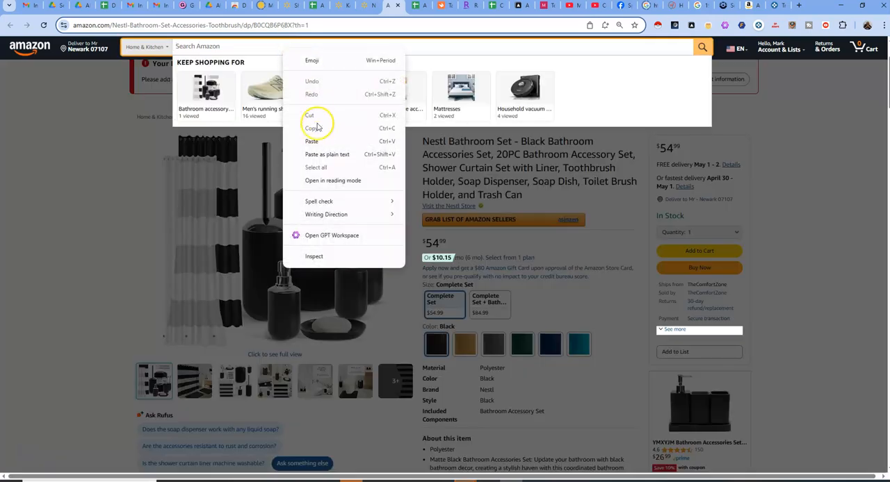
left_click(319, 141)
left_click(701, 47)
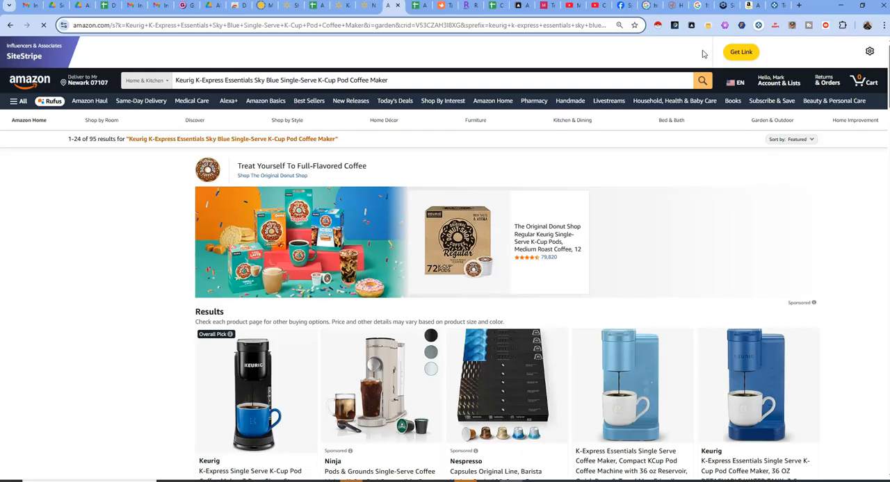
Look through the Amazon search results for coffee makers matching the sky blue Keurig on Walmart
scroll(518, 247, "down", 3)
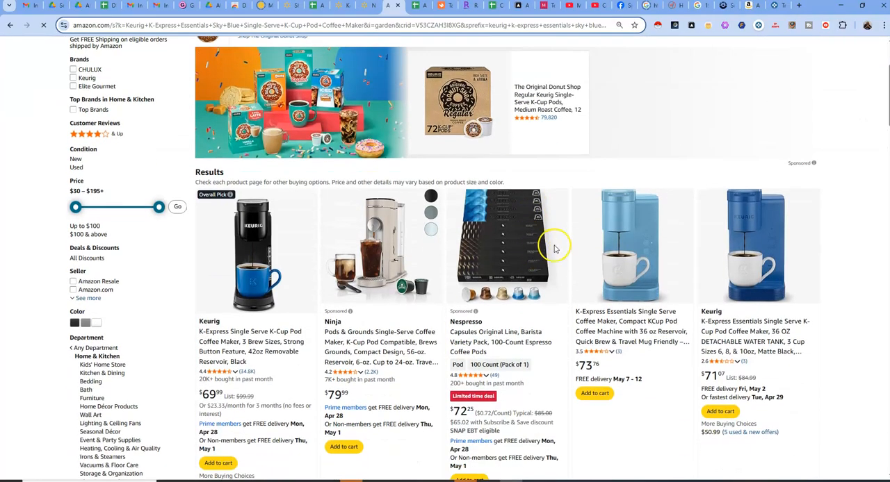
left_click(366, 9)
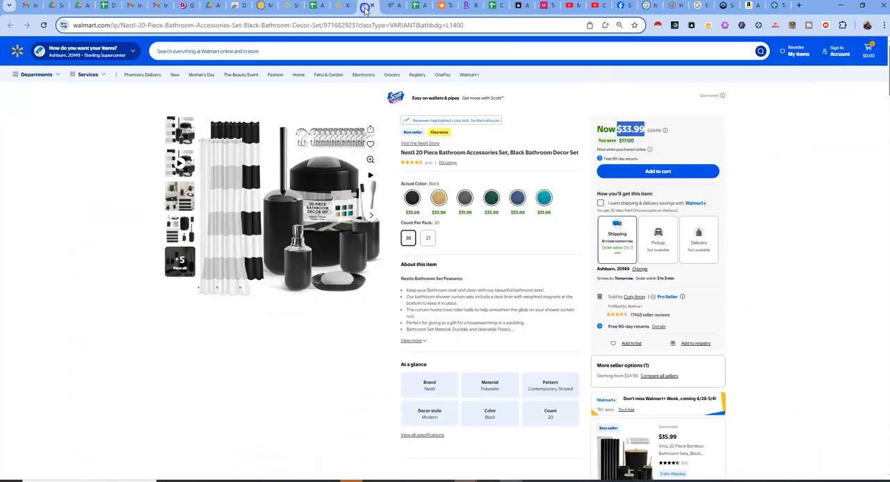
left_click(336, 8)
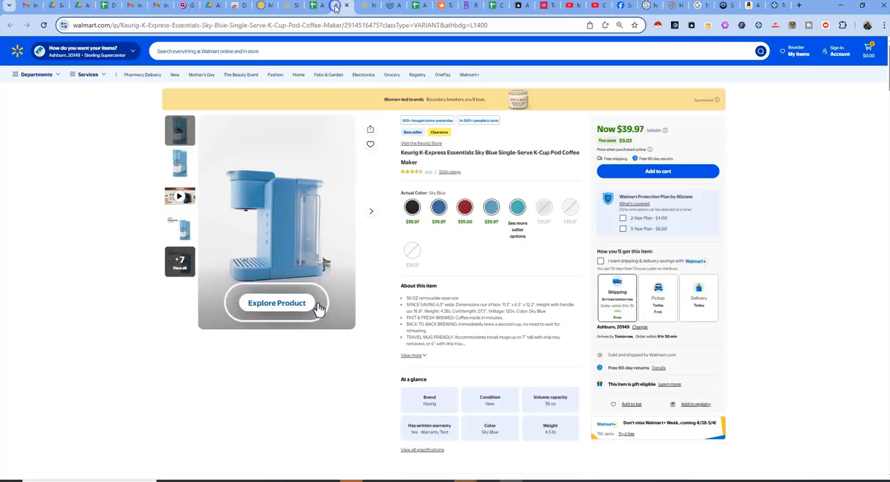
left_click(392, 8)
scroll(667, 292, "down", 1)
scroll(668, 296, "down", 7)
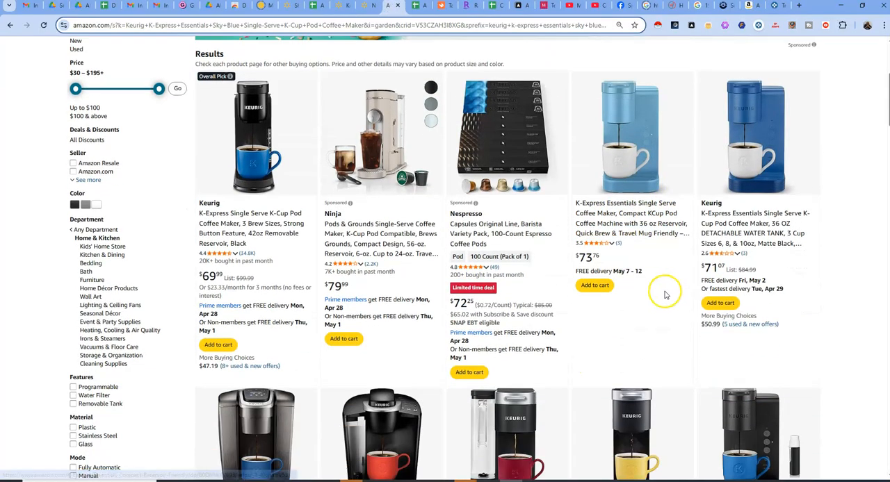
scroll(661, 300, "down", 4)
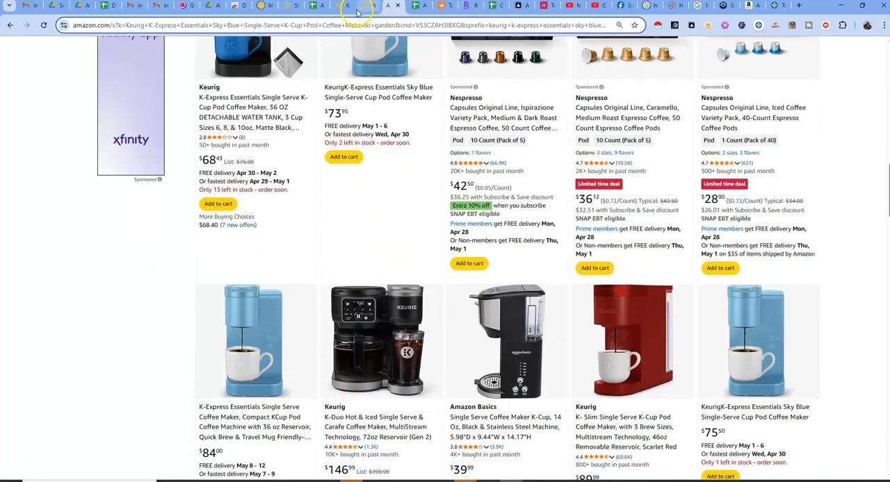
scroll(355, 111, "up", 1)
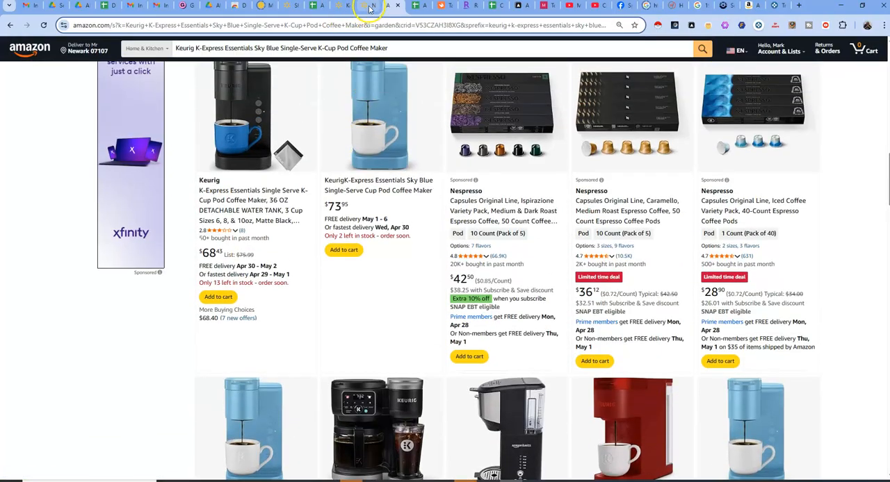
Show the second product image on the Walmart Keurig listing and compare its image, title and price with the sky blue Amazon result
left_click(368, 7)
left_click(348, 6)
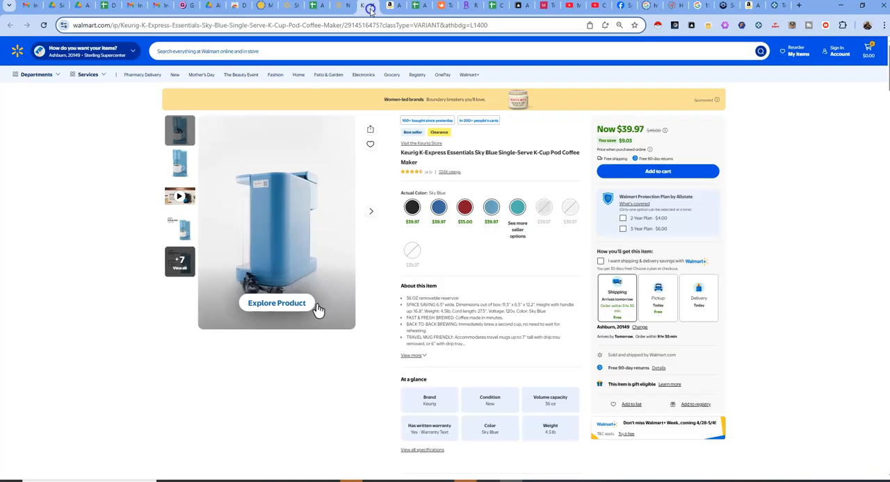
left_click(180, 167)
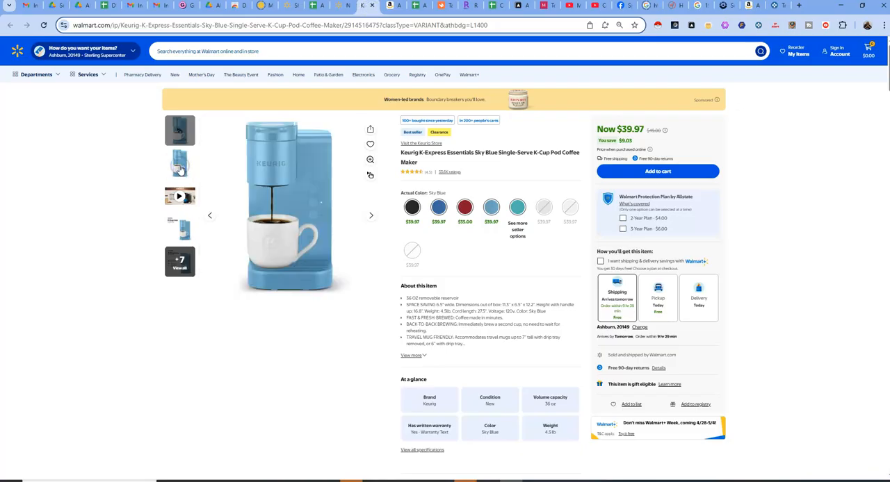
left_click(391, 6)
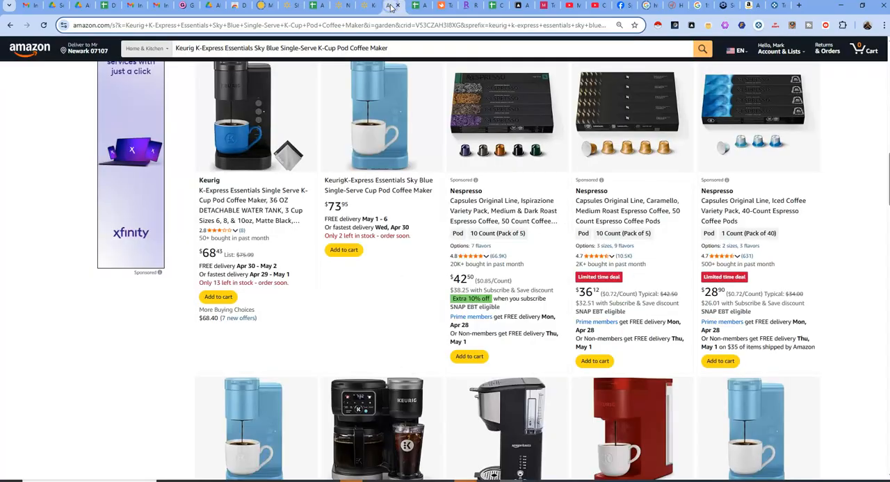
scroll(415, 167, "up", 2)
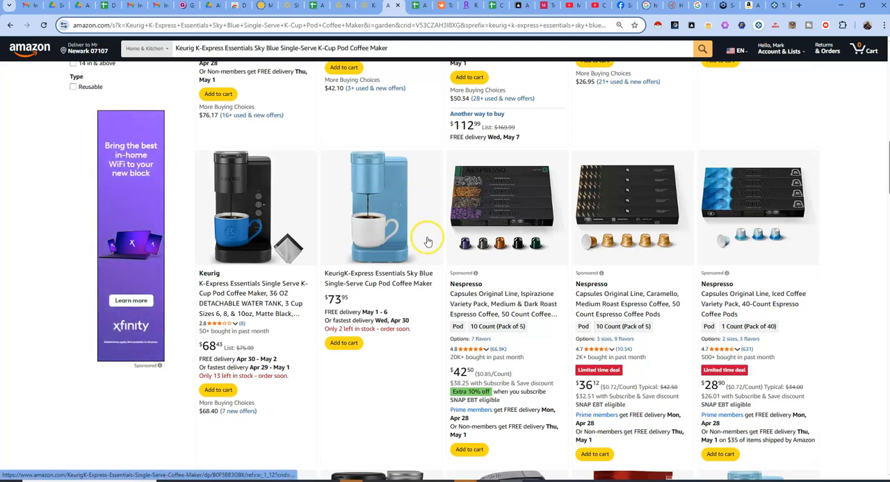
left_click(367, 6)
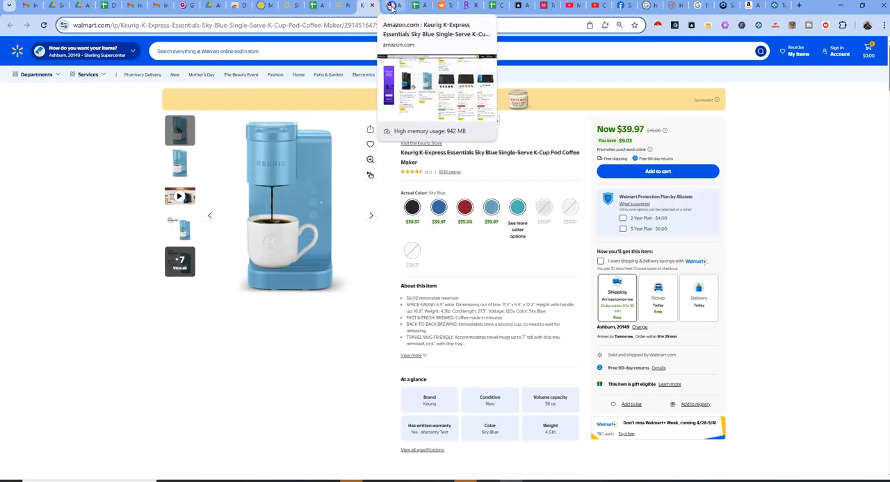
left_click(391, 7)
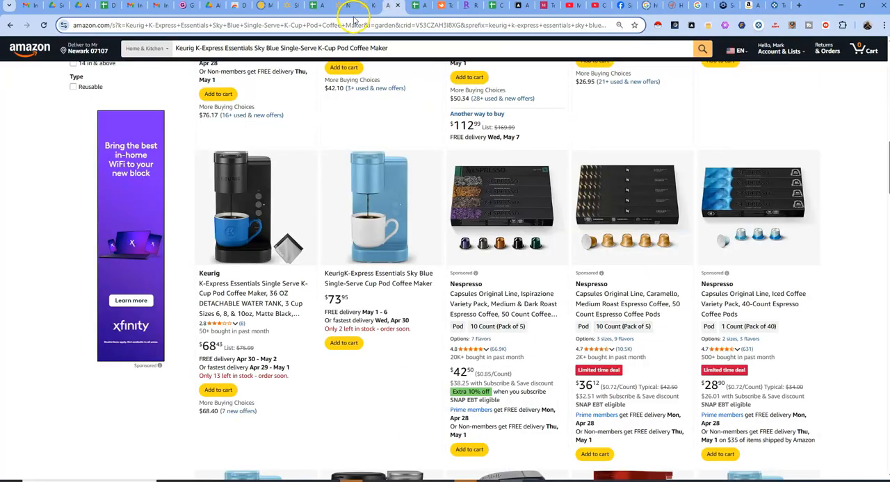
left_click(365, 7)
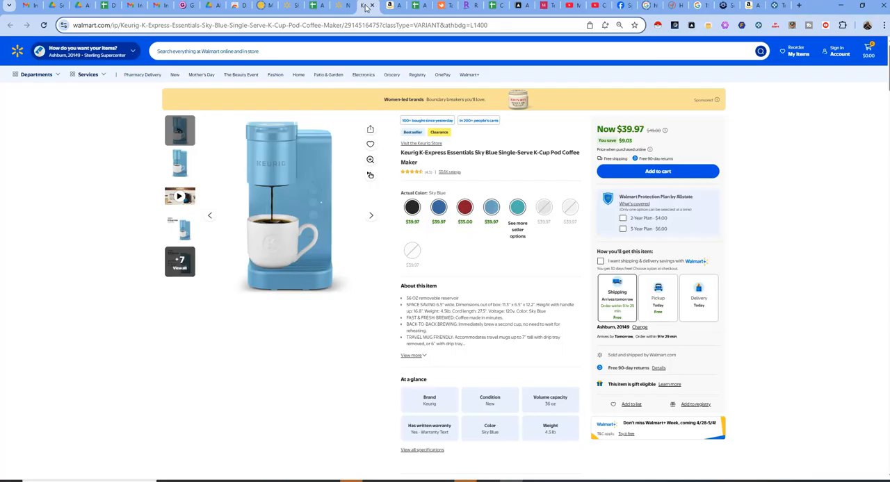
left_click(391, 7)
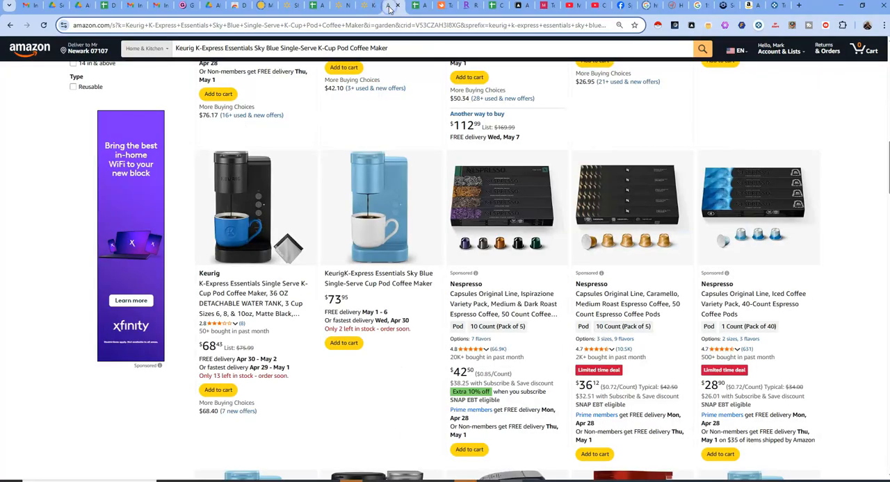
Open the $73.95 KeurigK-Express Essentials Sky Blue listing on Amazon, dismiss the IP Alert, and review the brand and product details
left_click(397, 285)
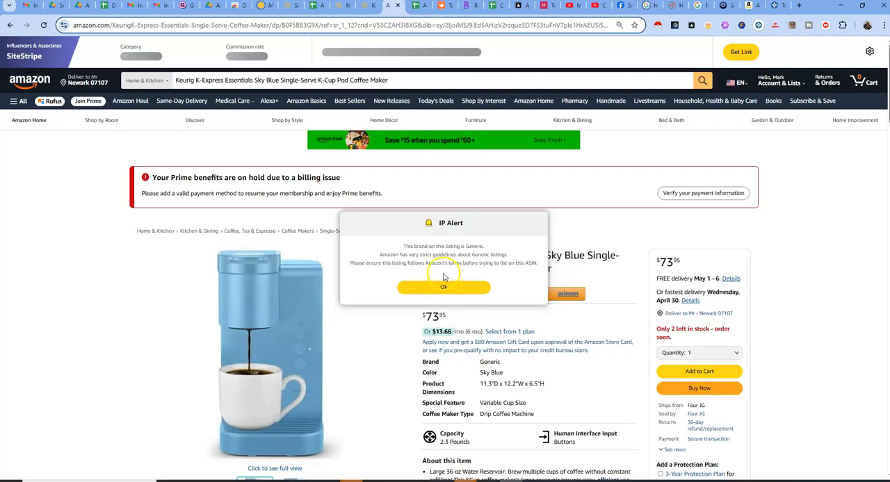
left_click(445, 288)
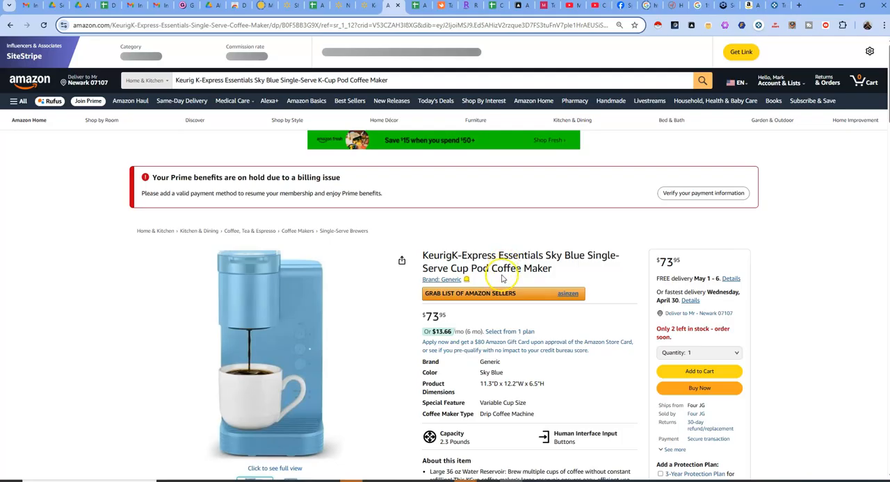
scroll(493, 271, "down", 1)
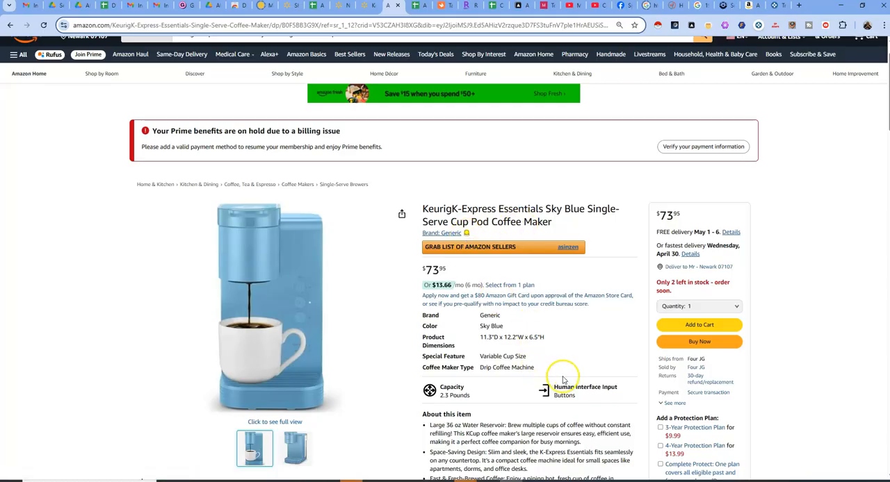
scroll(566, 375, "down", 1)
scroll(563, 361, "down", 1)
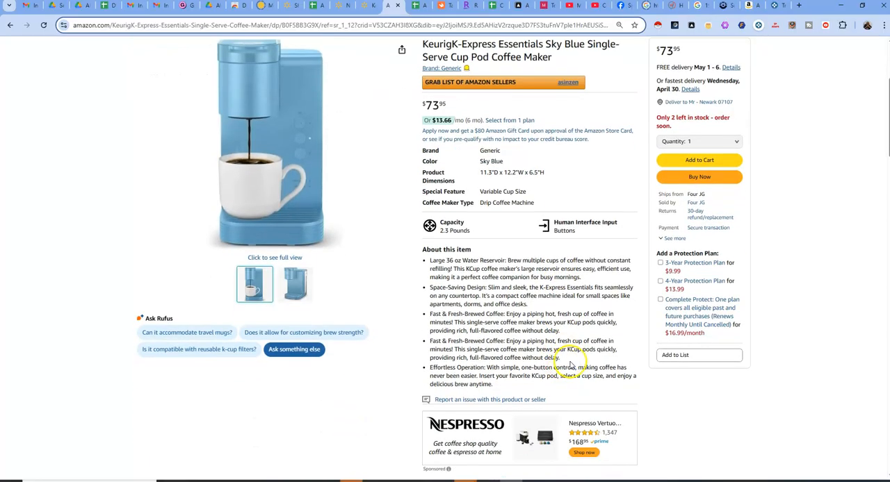
Compare the title and price of the sky blue Keurig coffee maker between its Amazon and Walmart listings
scroll(571, 364, "up", 1)
scroll(571, 364, "up", 2)
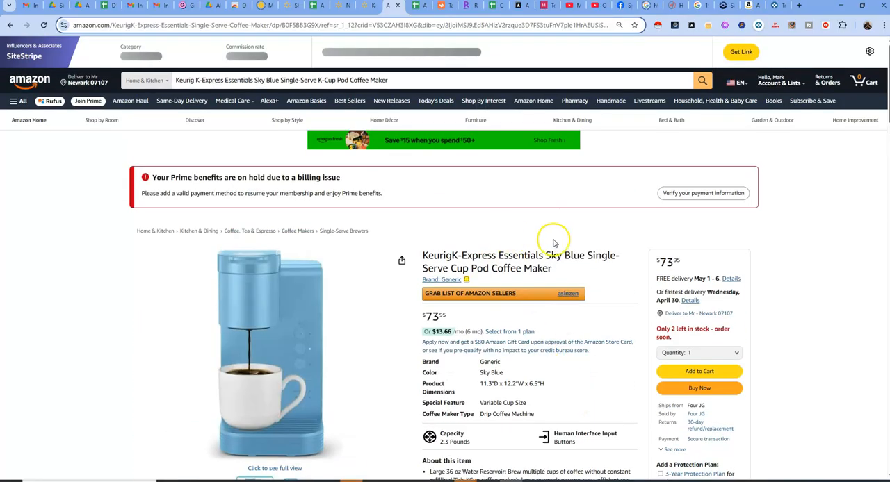
left_click(362, 7)
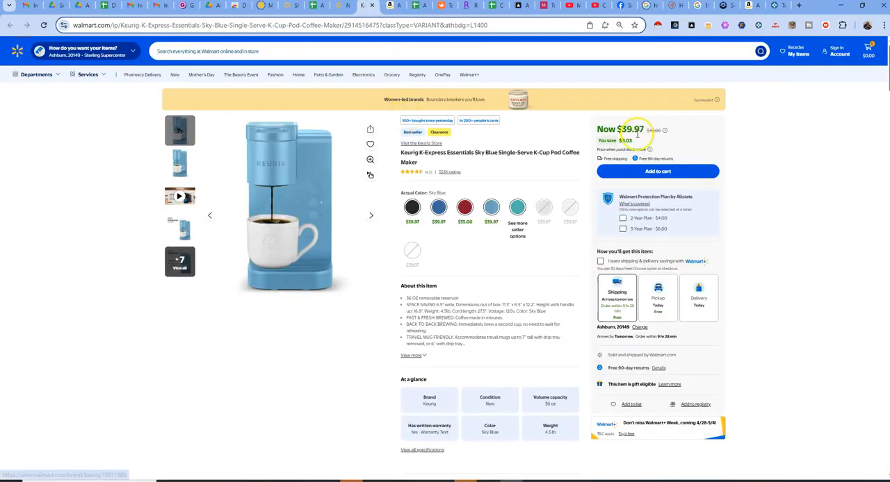
left_click(391, 7)
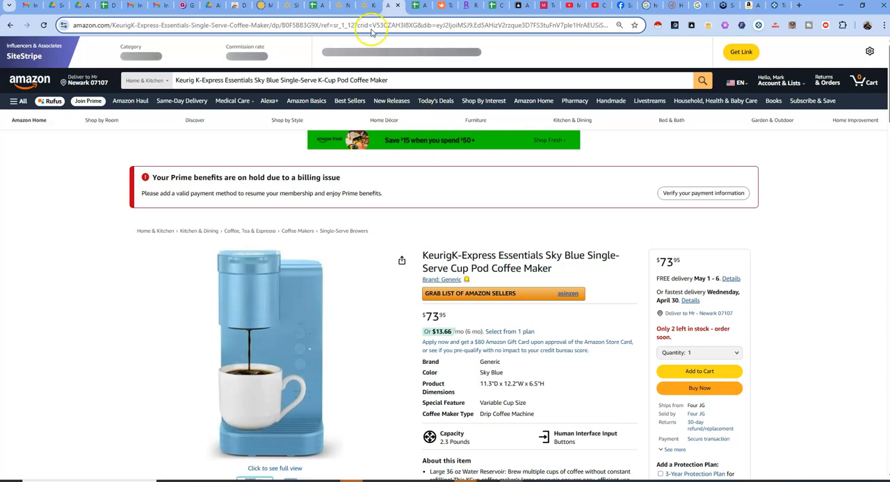
left_click(363, 5)
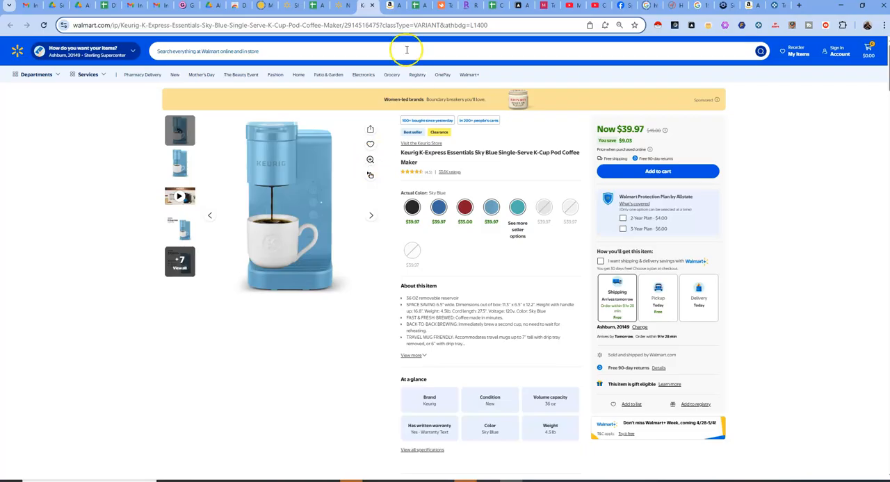
left_click(391, 6)
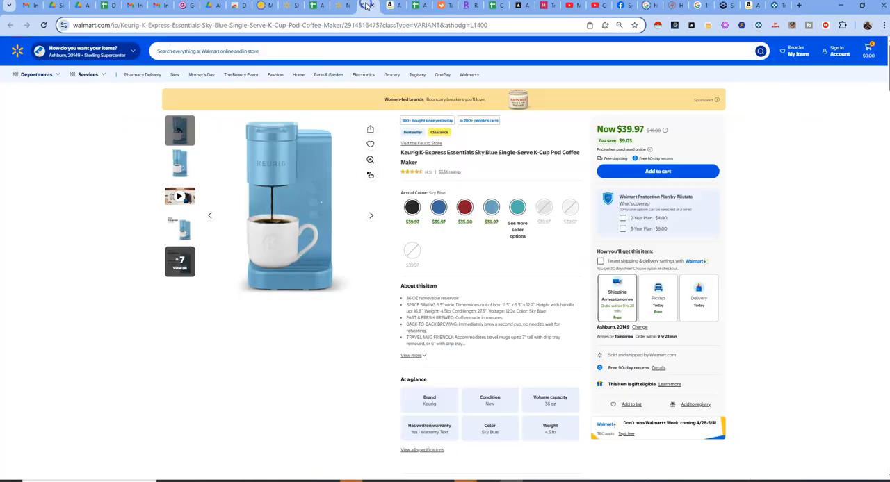
left_click(366, 6)
left_click(391, 7)
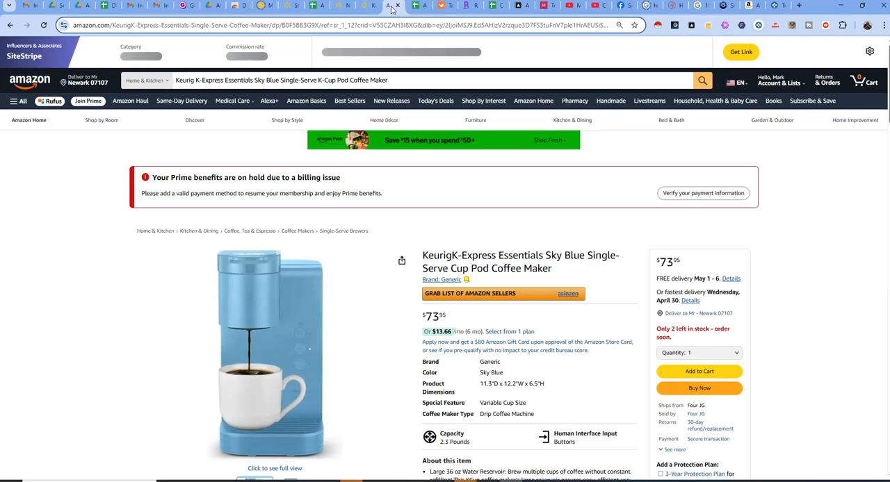
Show the second product image on the Amazon Keurig listing and compare it with the Walmart listing
scroll(377, 188, "down", 2)
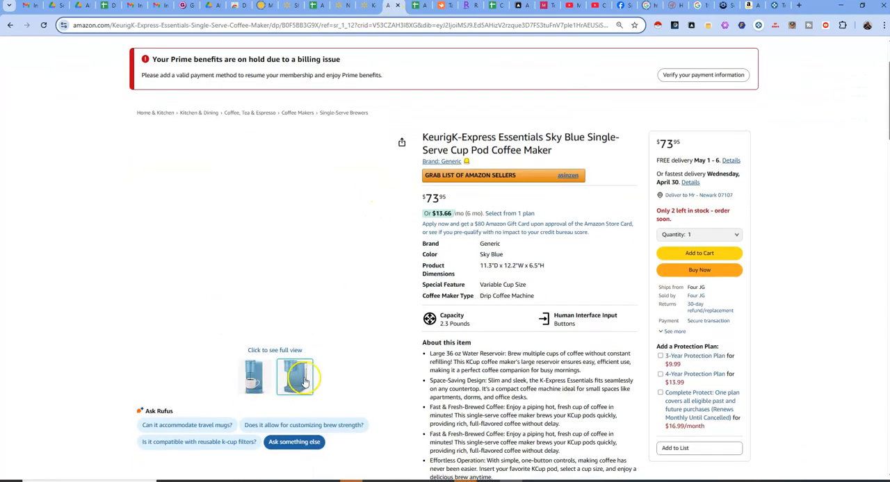
mouse_move(299, 379)
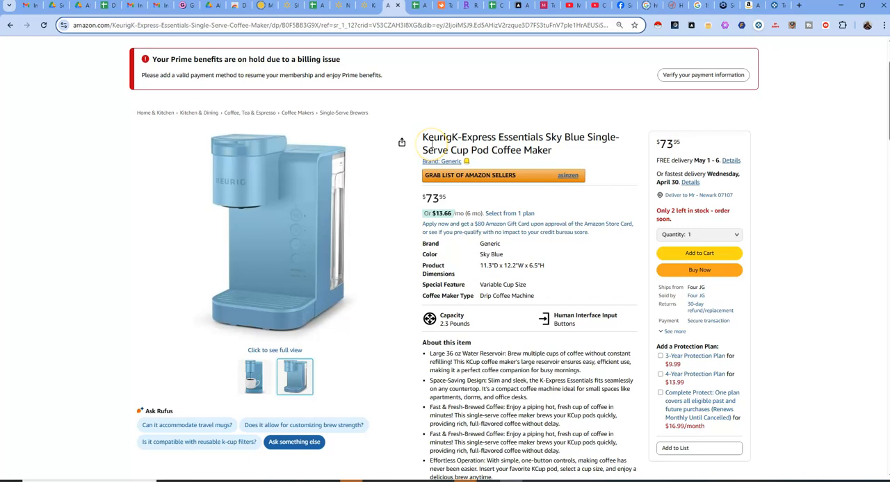
left_click(364, 6)
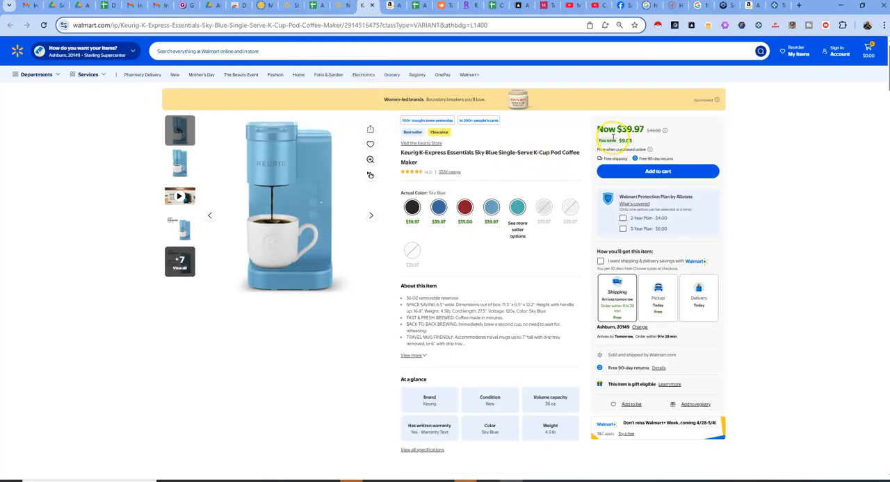
left_click(391, 6)
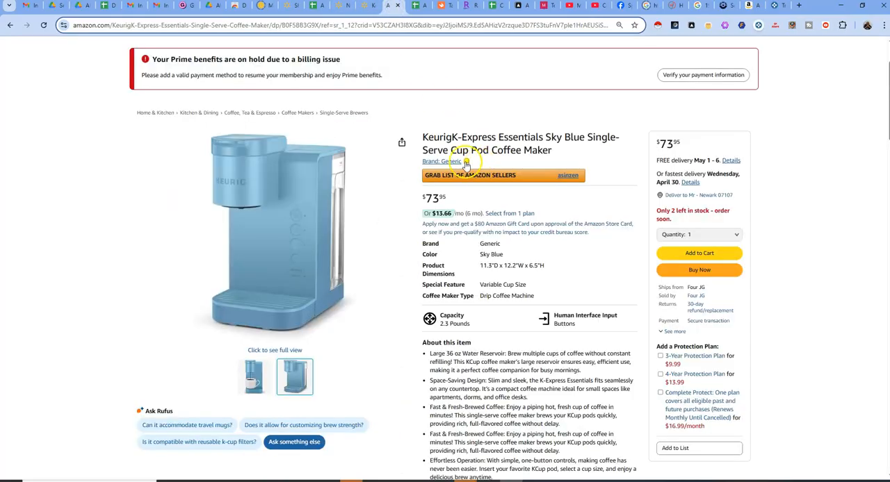
Return to the Amazon Matcher 3.8 spreadsheet and preview the Walmart supplier links for the Keurig and Shark Matrix 2-in-1 products in rows 29 and 30
left_click(316, 7)
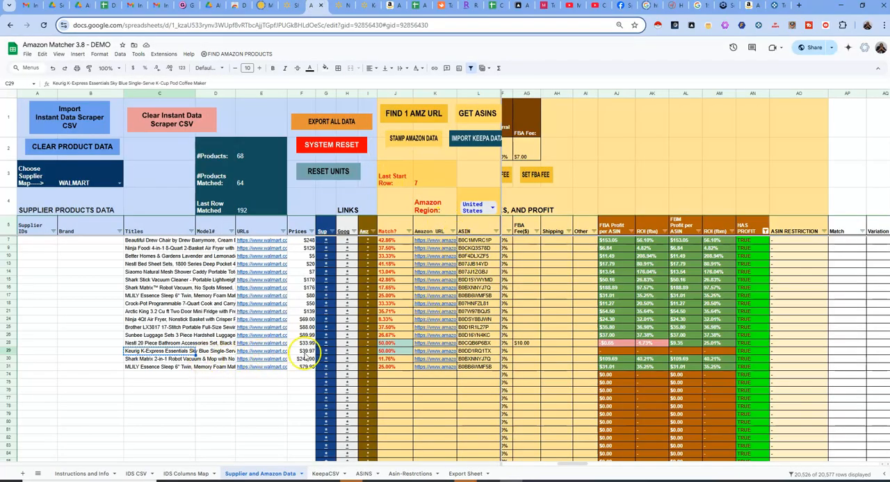
mouse_move(325, 352)
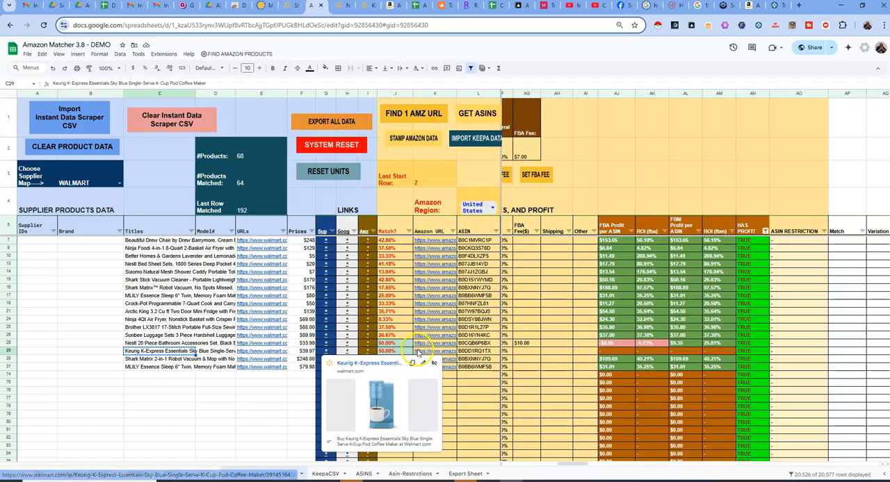
left_click(170, 361)
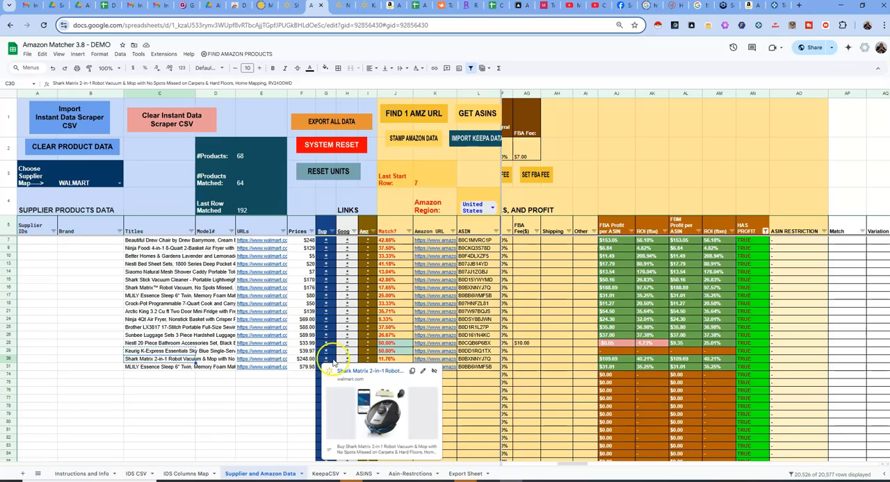
left_click(324, 360)
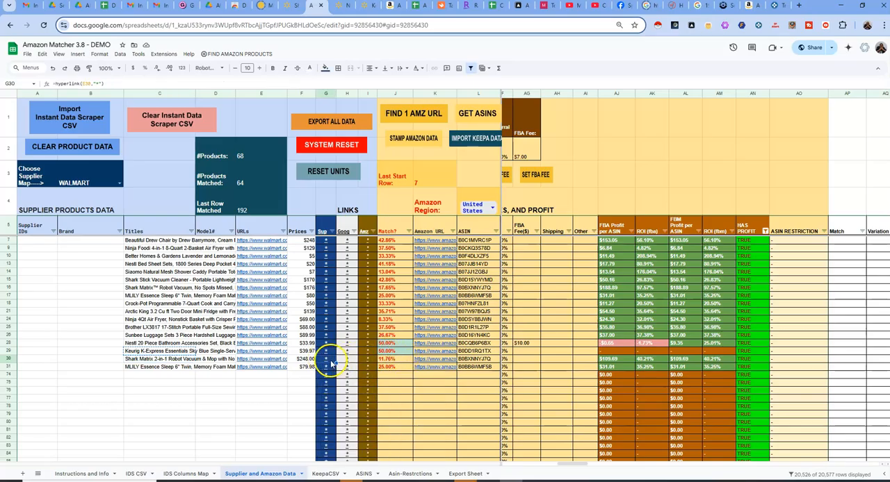
mouse_move(328, 359)
mouse_move(442, 338)
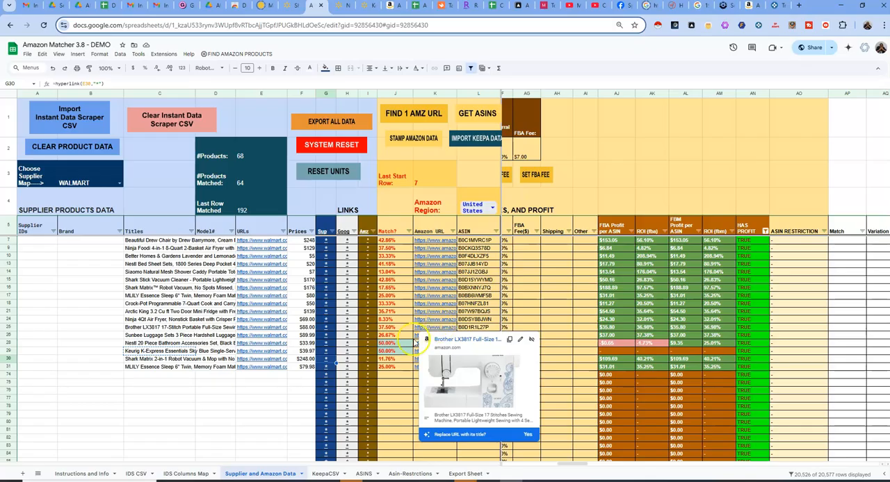
Open the Amazon Matcher sheet in the Amazon Search Matcher spreadsheet and dismiss the execution time notice
left_click(415, 6)
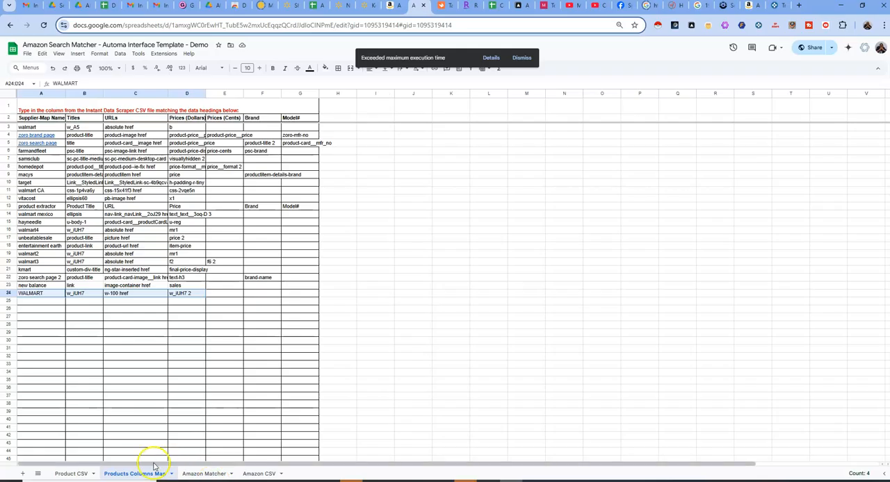
left_click(209, 474)
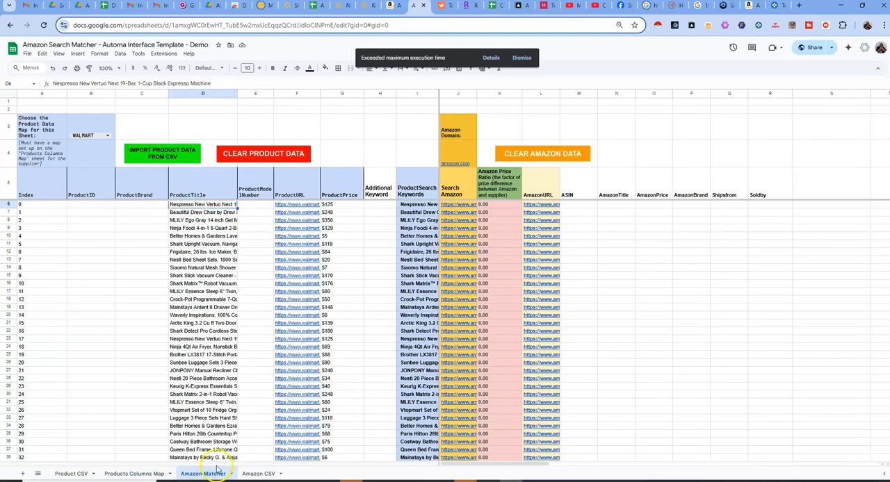
mouse_move(546, 464)
left_mouse_down()
mouse_move(566, 463)
mouse_move(529, 464)
left_mouse_up()
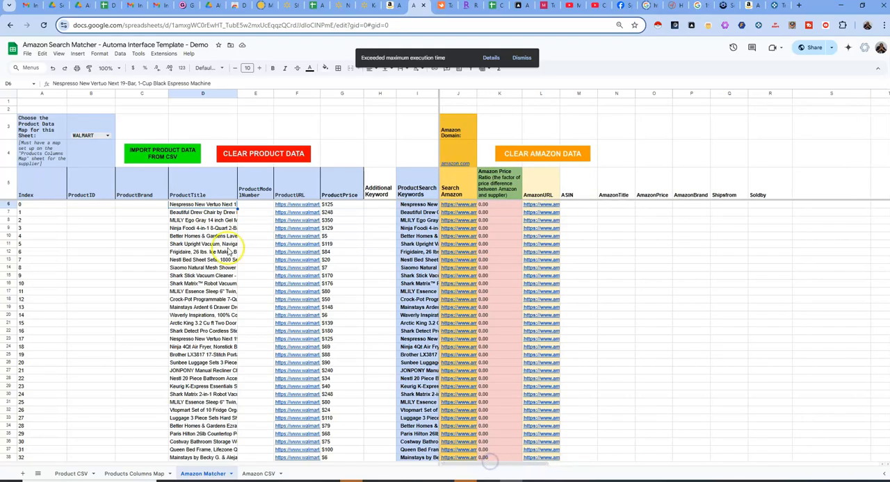
left_click(590, 204)
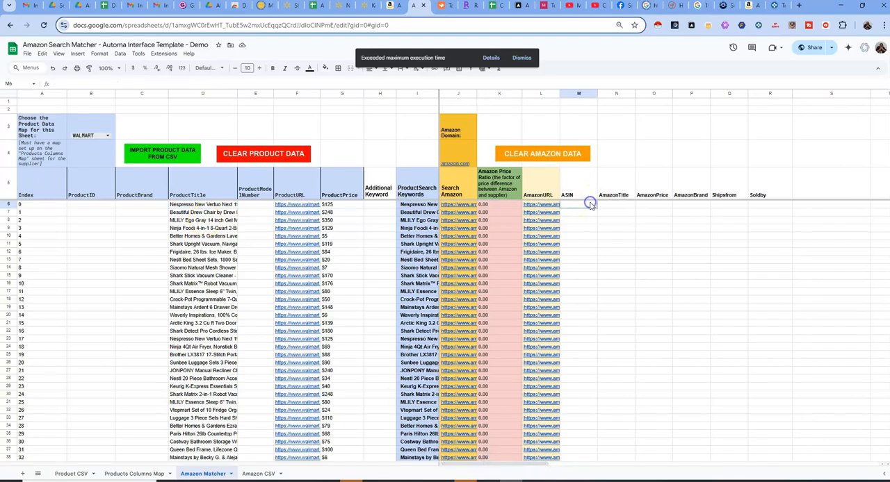
left_click(521, 57)
Highlight the first product's data in D6:H6 and the Amazon result columns in M6:O18, from ASIN to AmazonPrice
left_click_drag(212, 205, 383, 207)
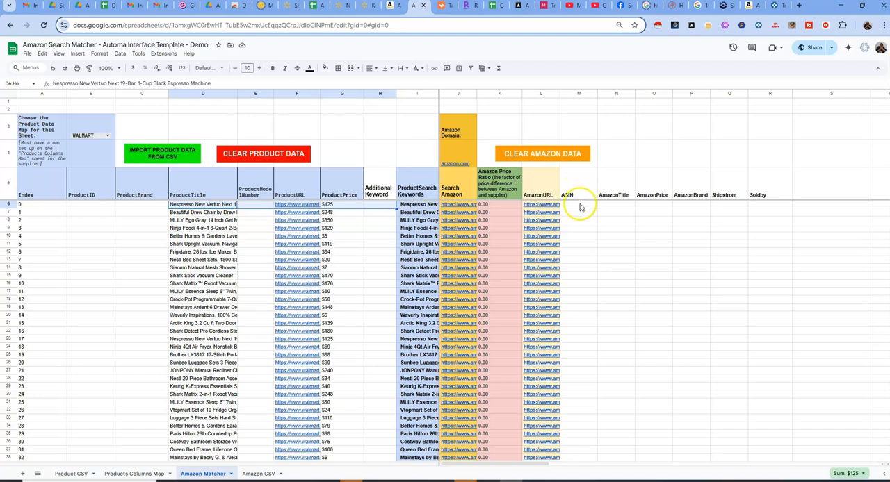
left_click_drag(577, 205, 652, 298)
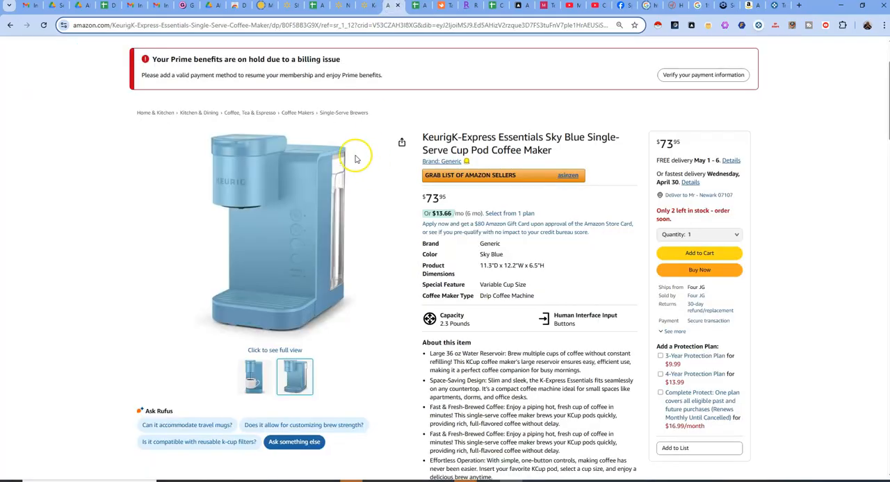
left_click(420, 6)
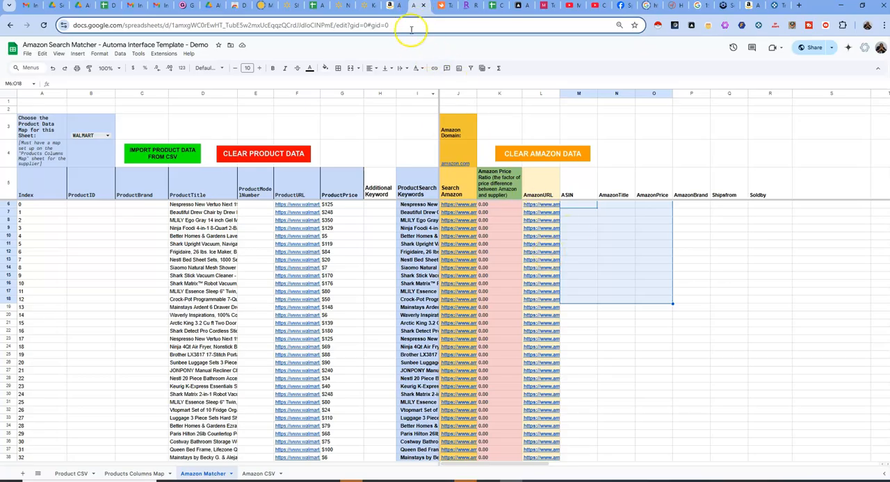
Return to the Amazon Matcher 3.8 spreadsheet, show its Amazon title, price and seller columns, and preview the matched Amazon product links
left_click(313, 5)
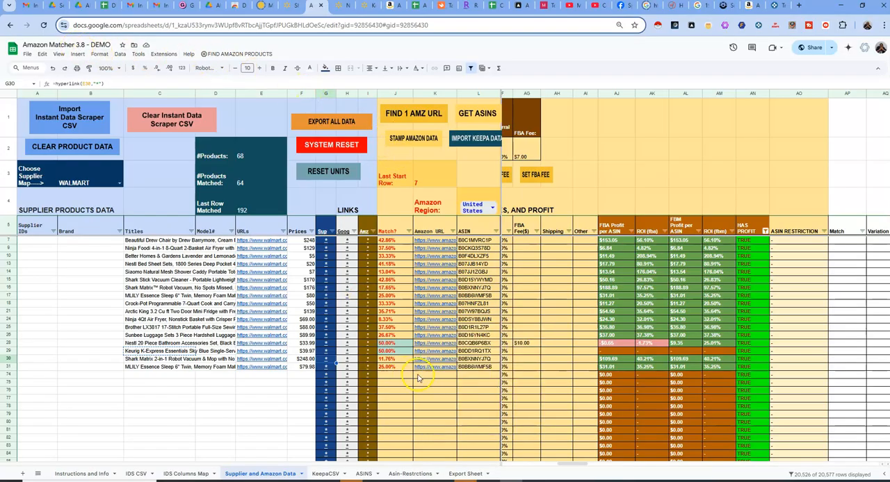
left_click_drag(570, 465, 511, 468)
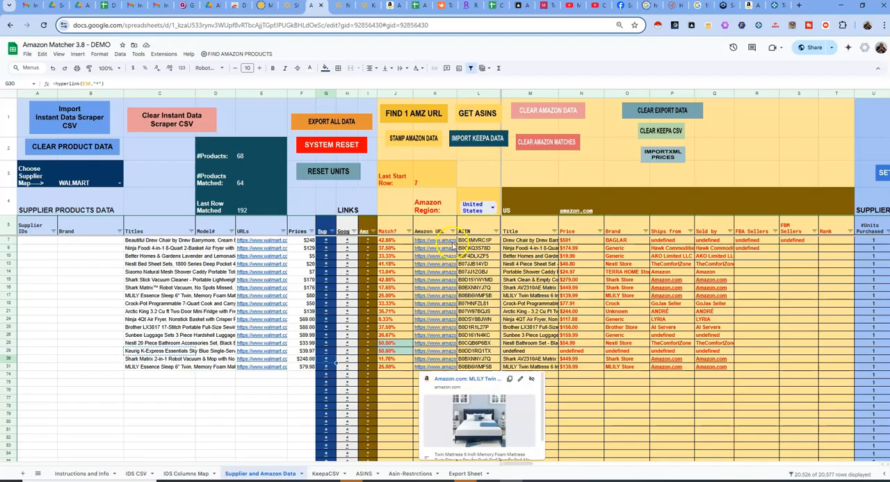
mouse_move(445, 327)
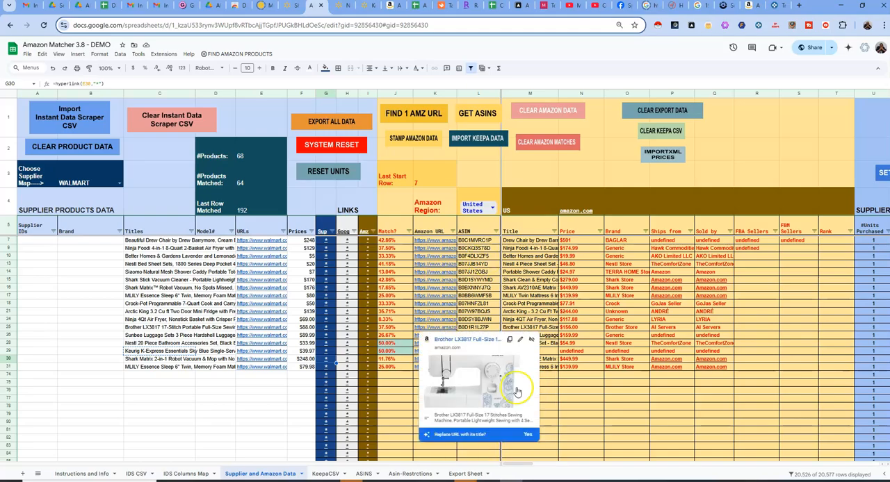
mouse_move(512, 463)
left_mouse_down()
mouse_move(570, 465)
mouse_move(510, 463)
left_mouse_up()
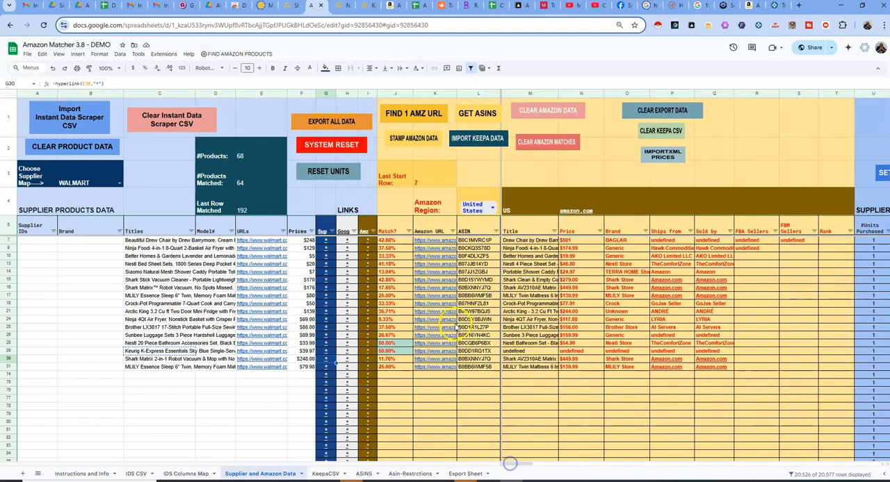